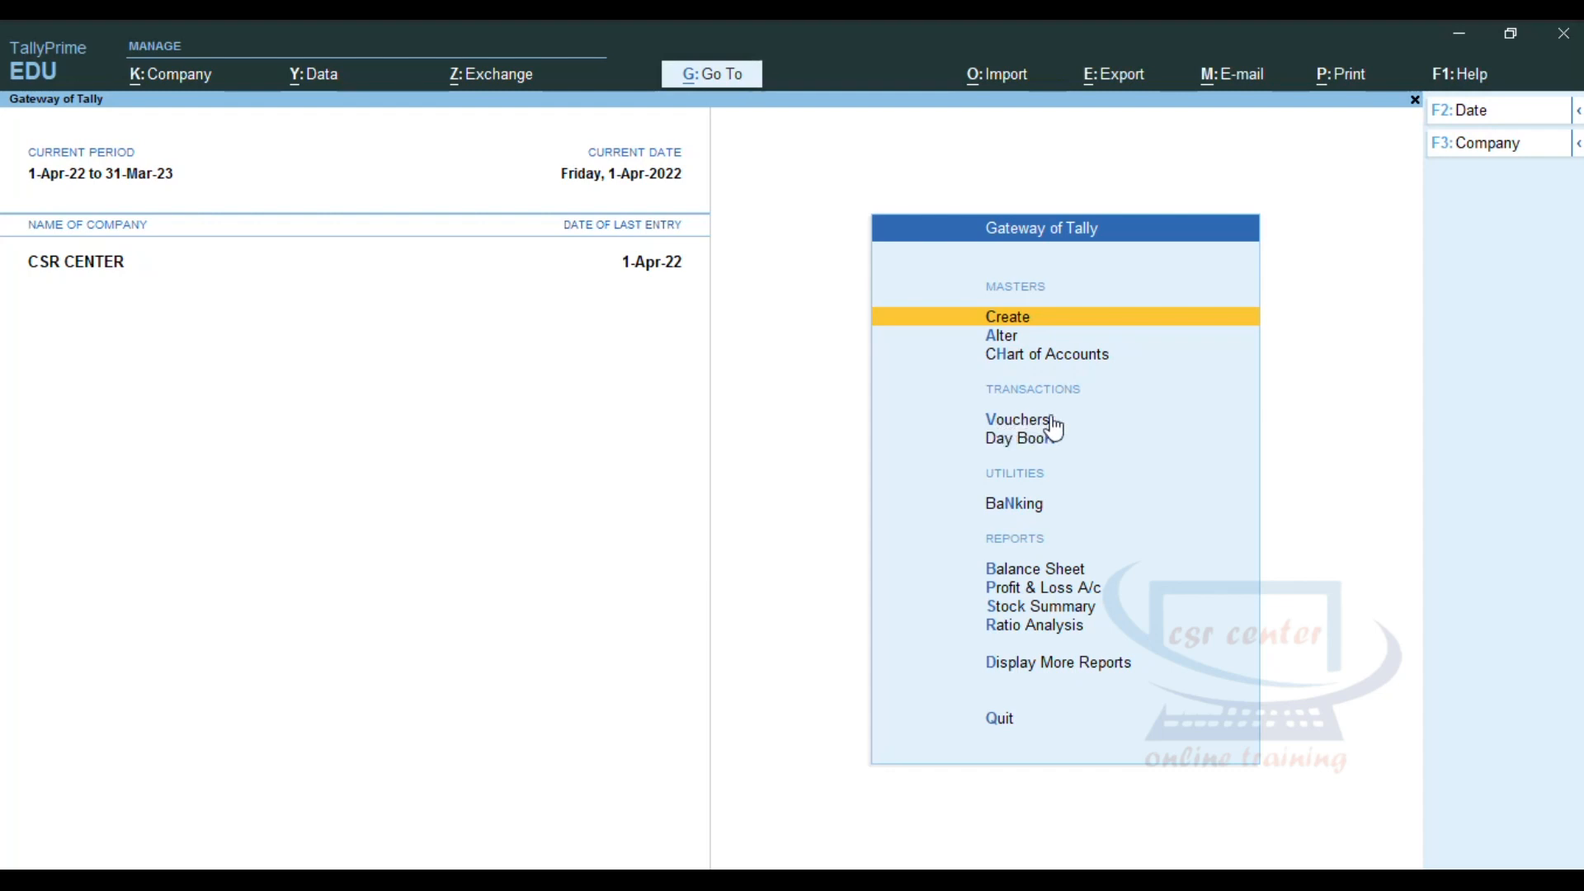
Start a sales voucher numbered CSR0060 and choose Computer Center as the party account
click(1046, 422)
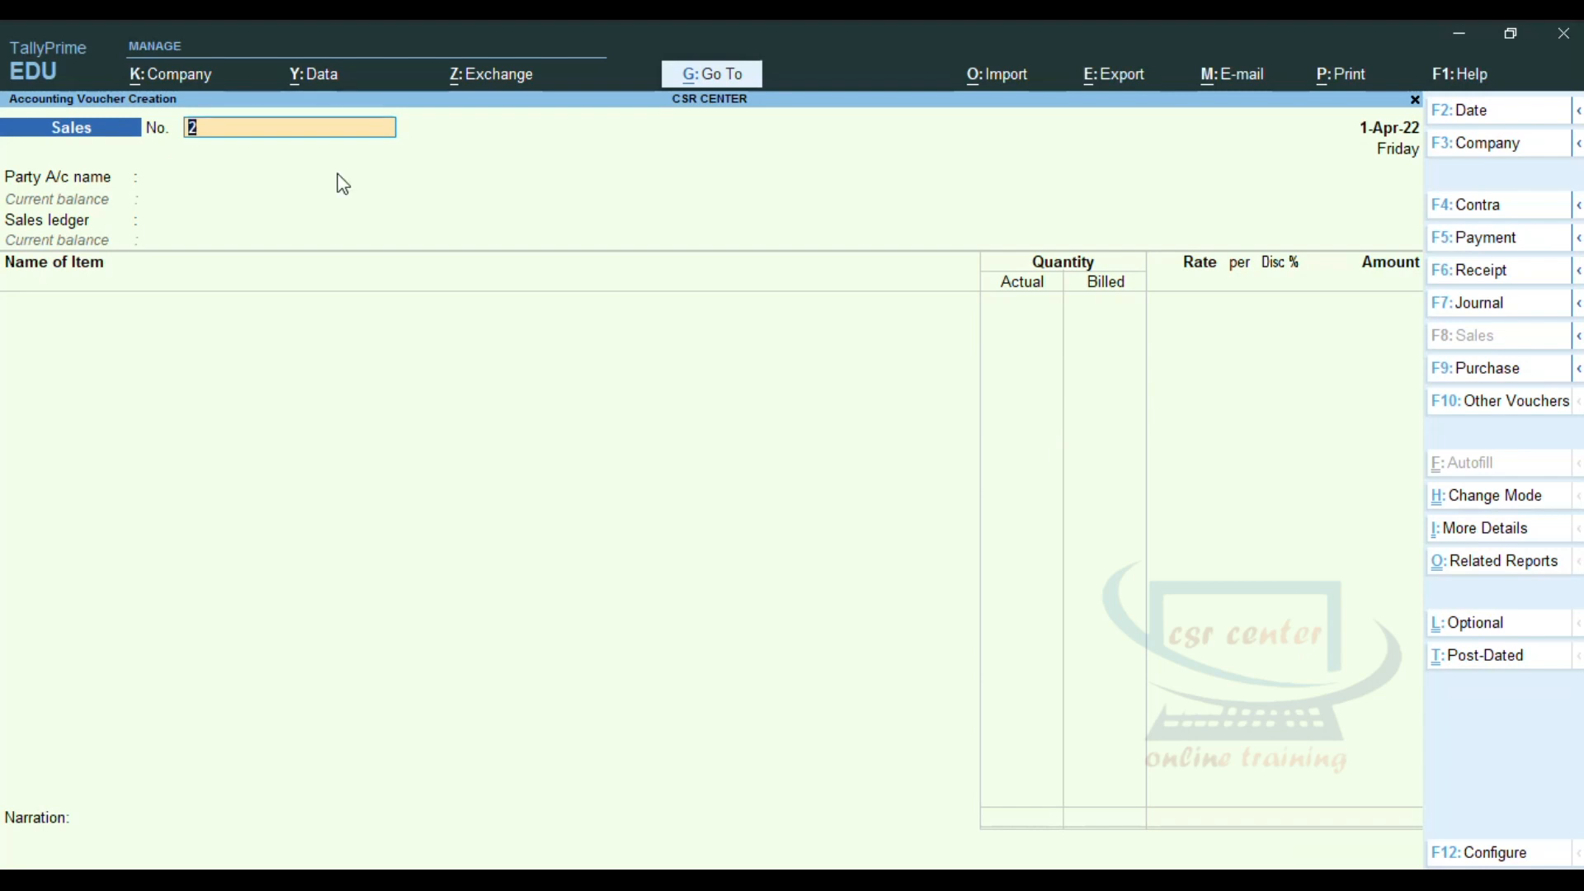
text(CSR0060)
key(Return)
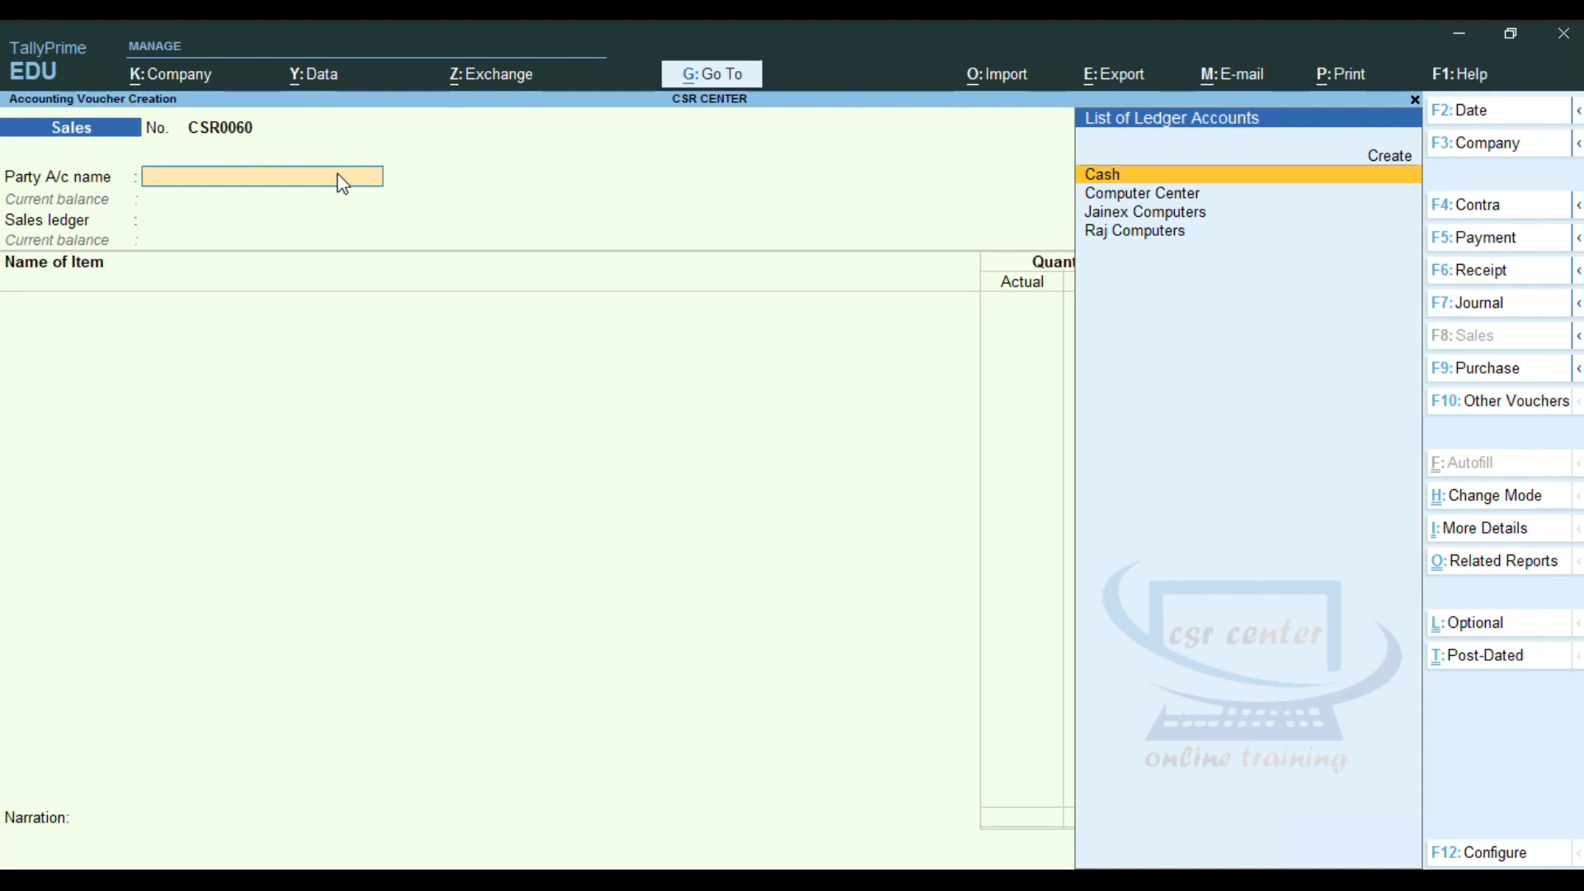
key(Down)
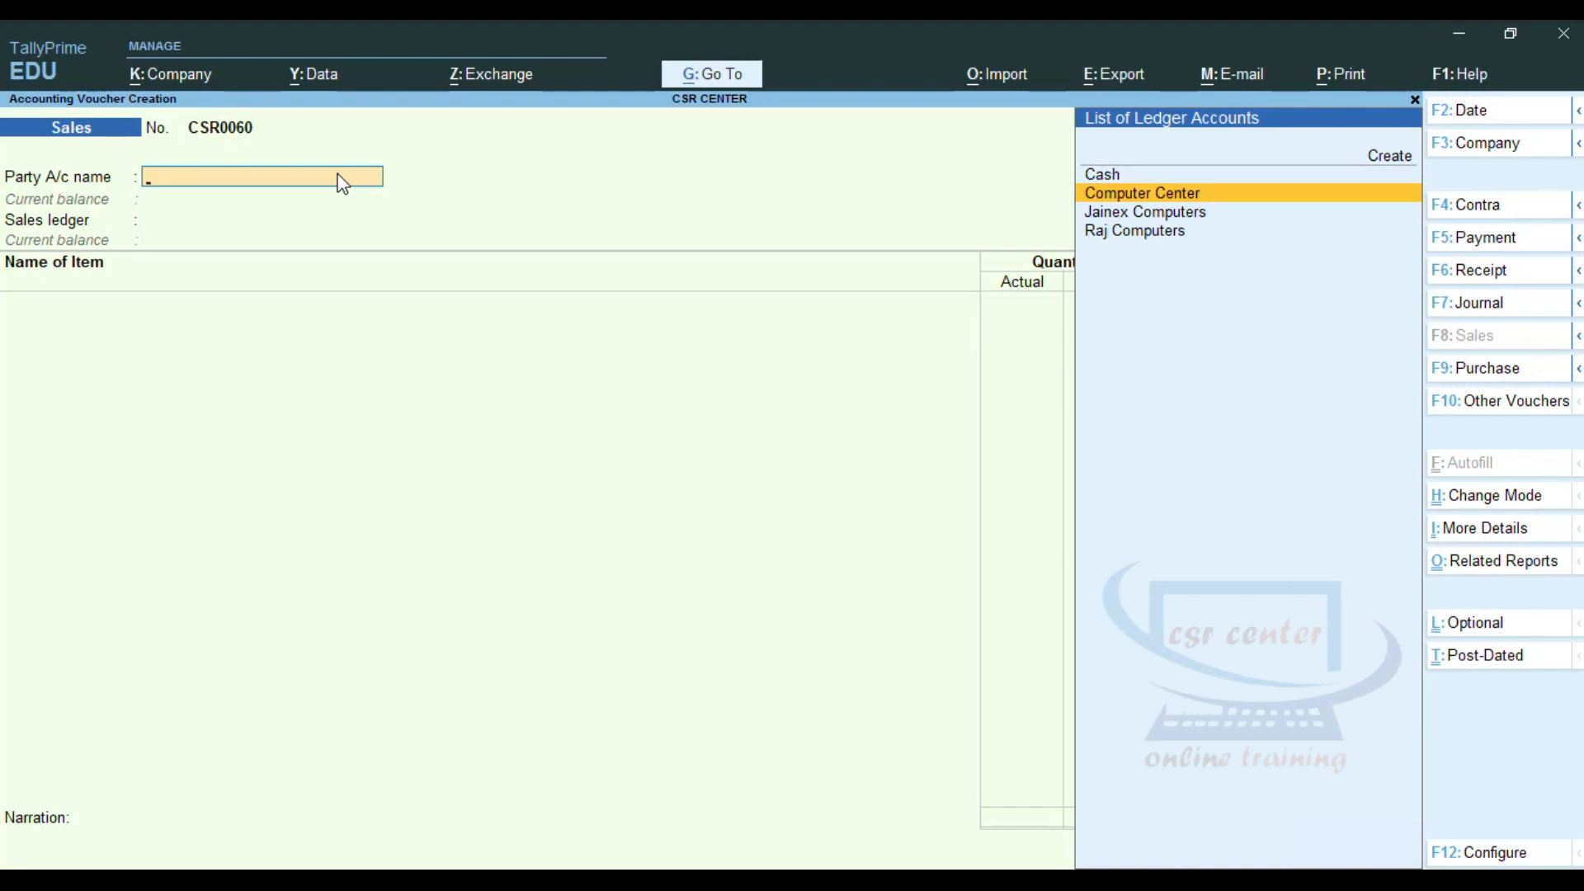
key(Return)
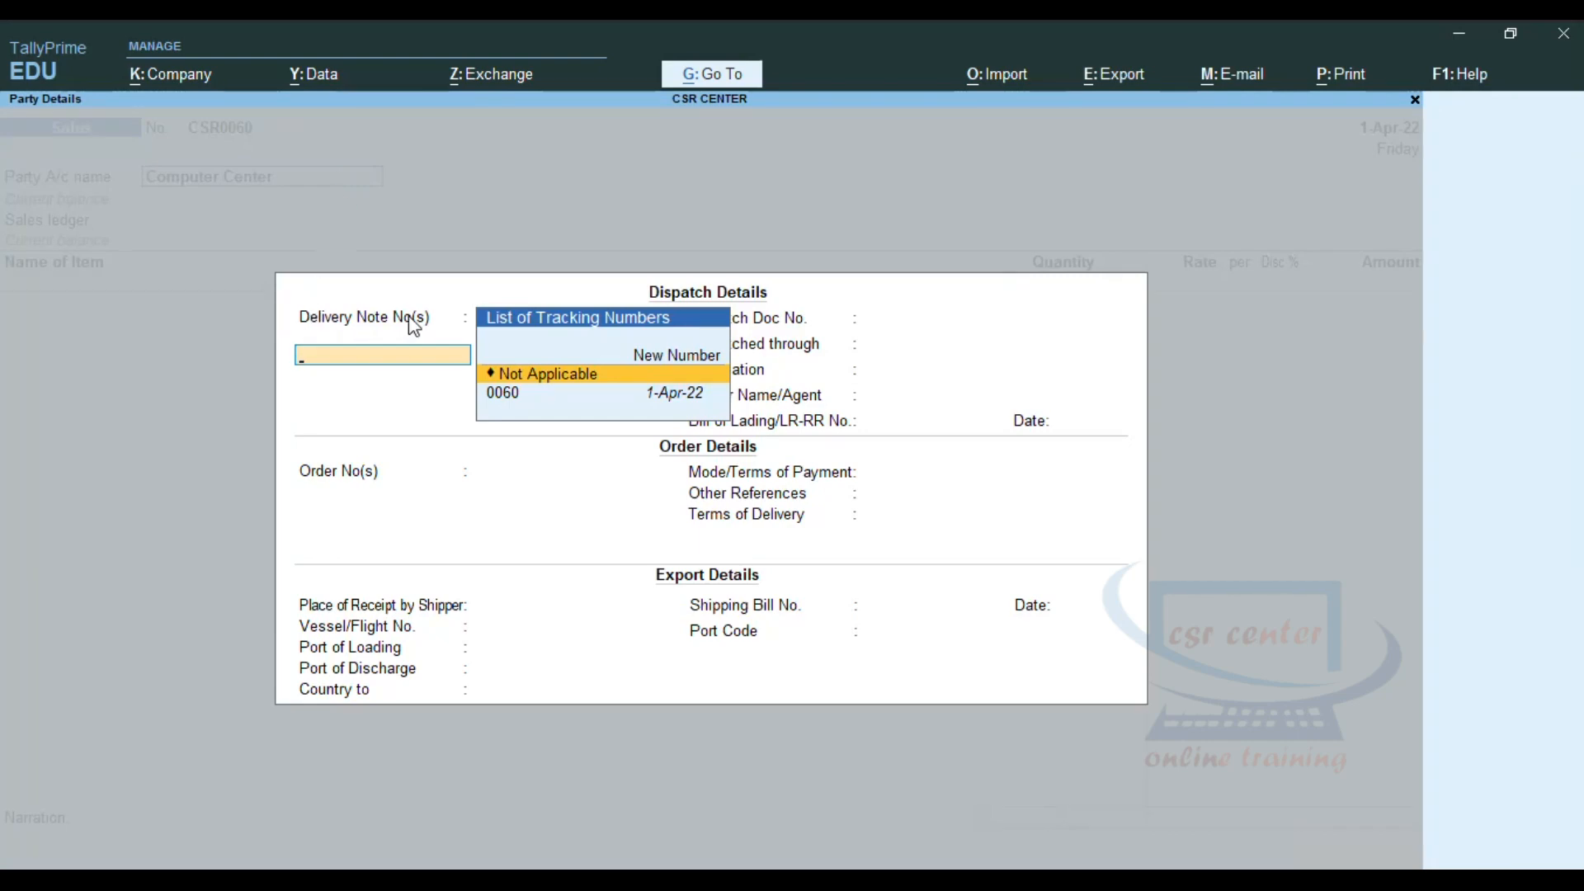
Link delivery note 0060 to the sale and leave the carrier name and bill of lading details blank
key(Down)
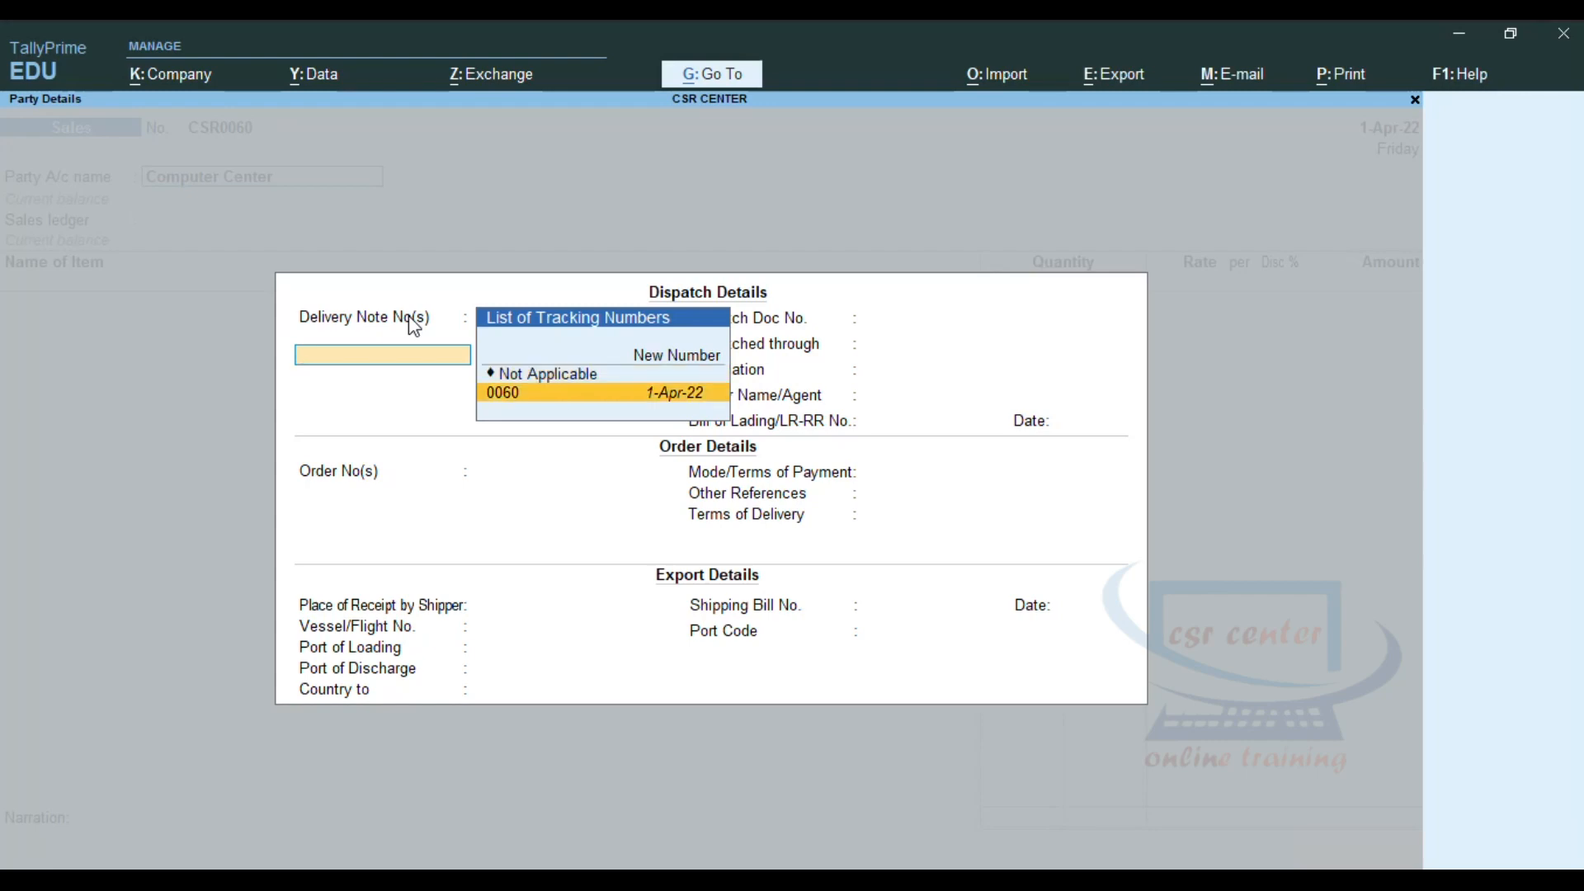
key(Return)
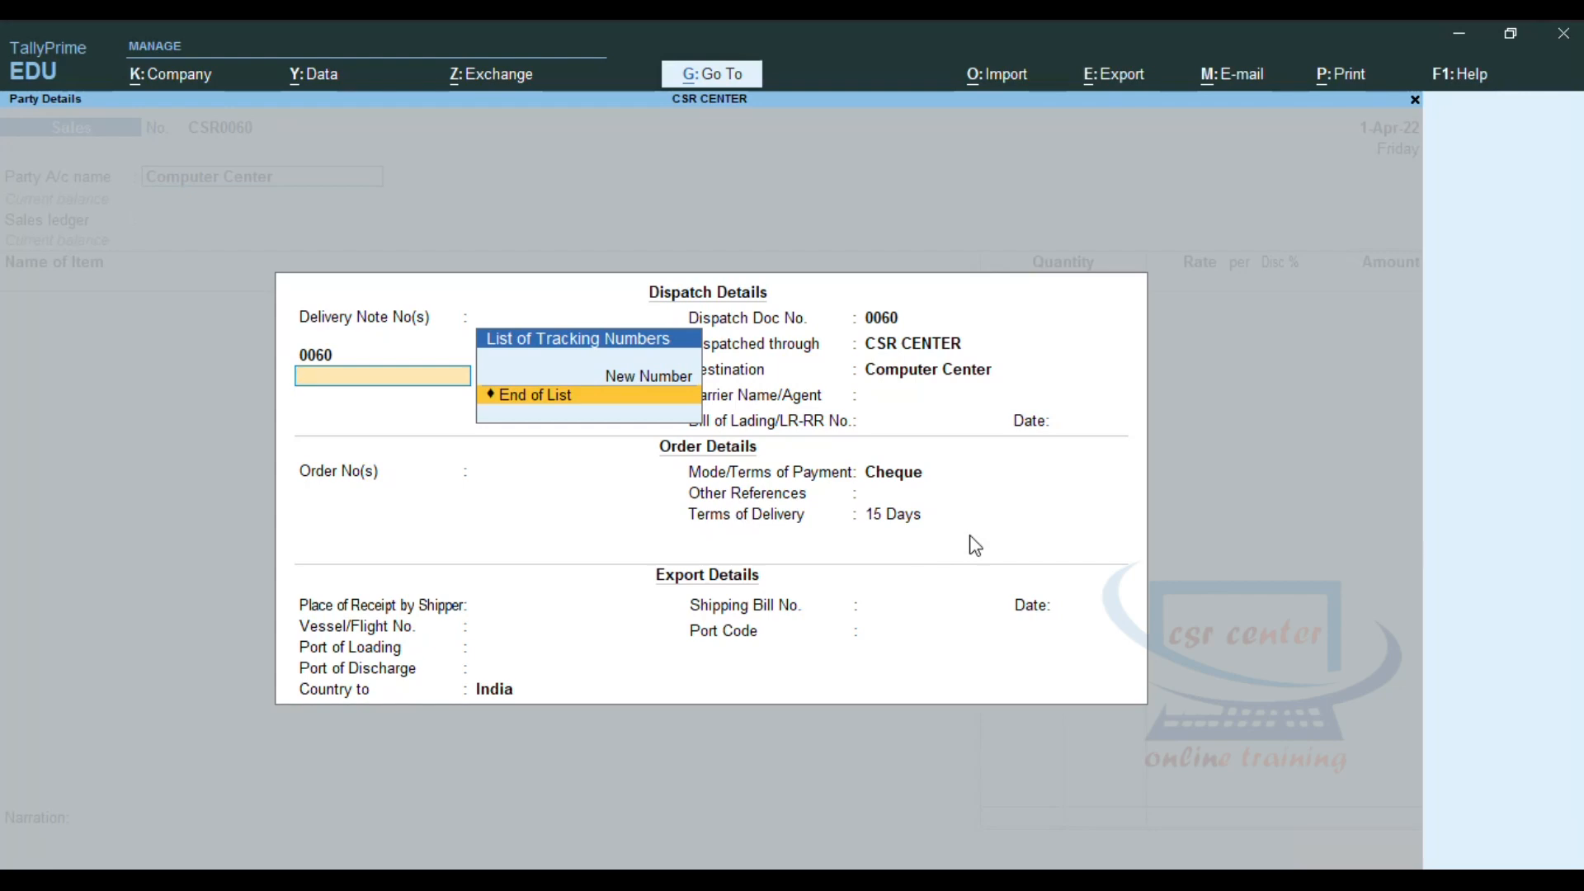
click(979, 399)
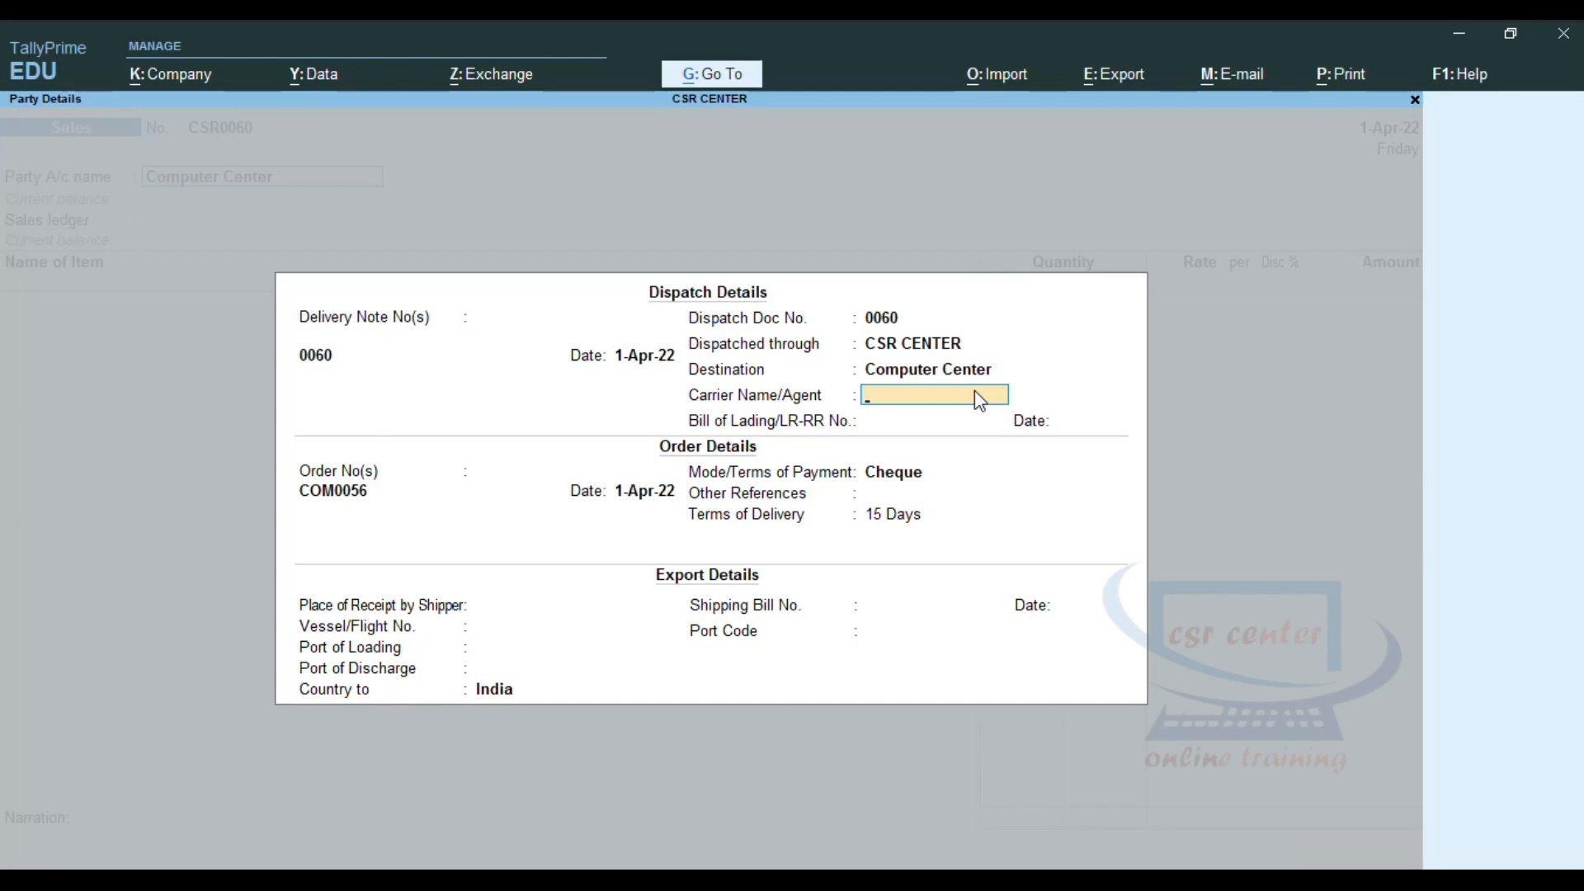
key(Return)
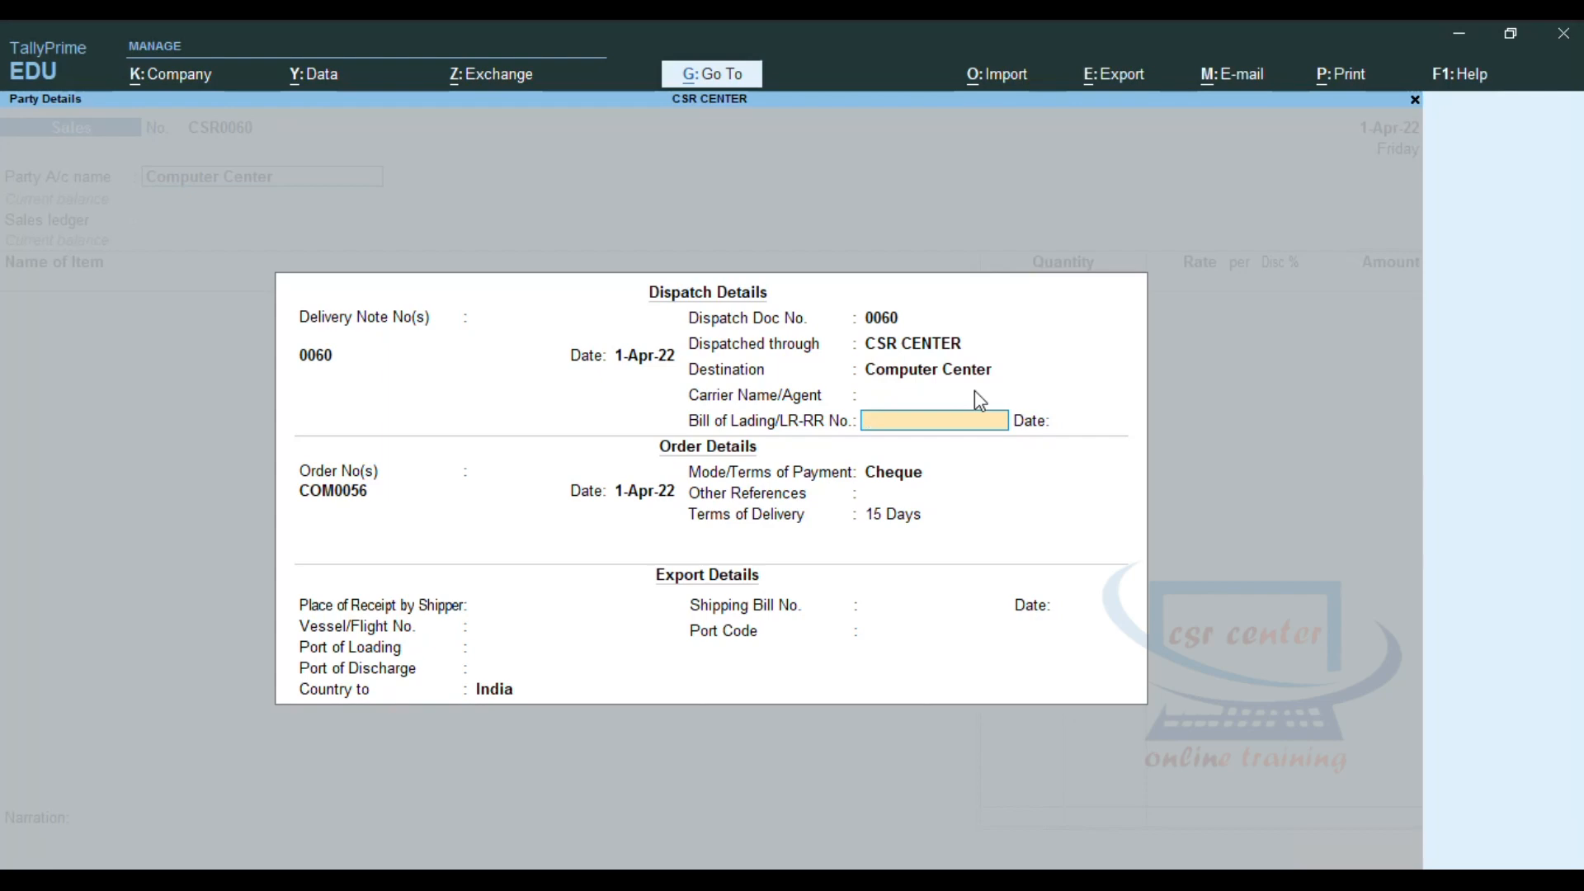
key(Return)
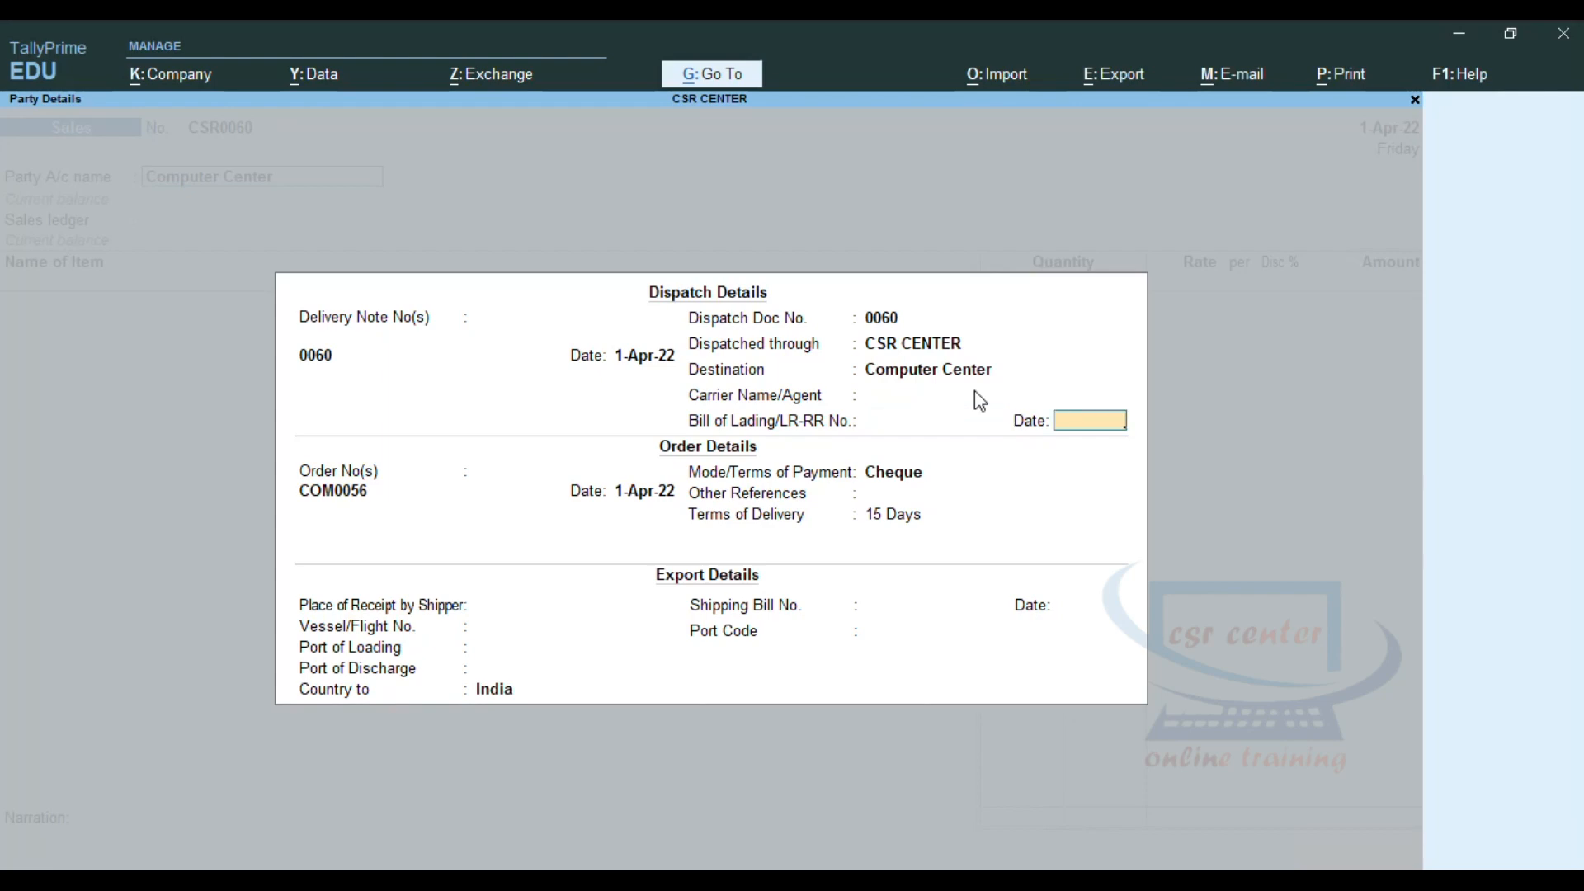
key(Return)
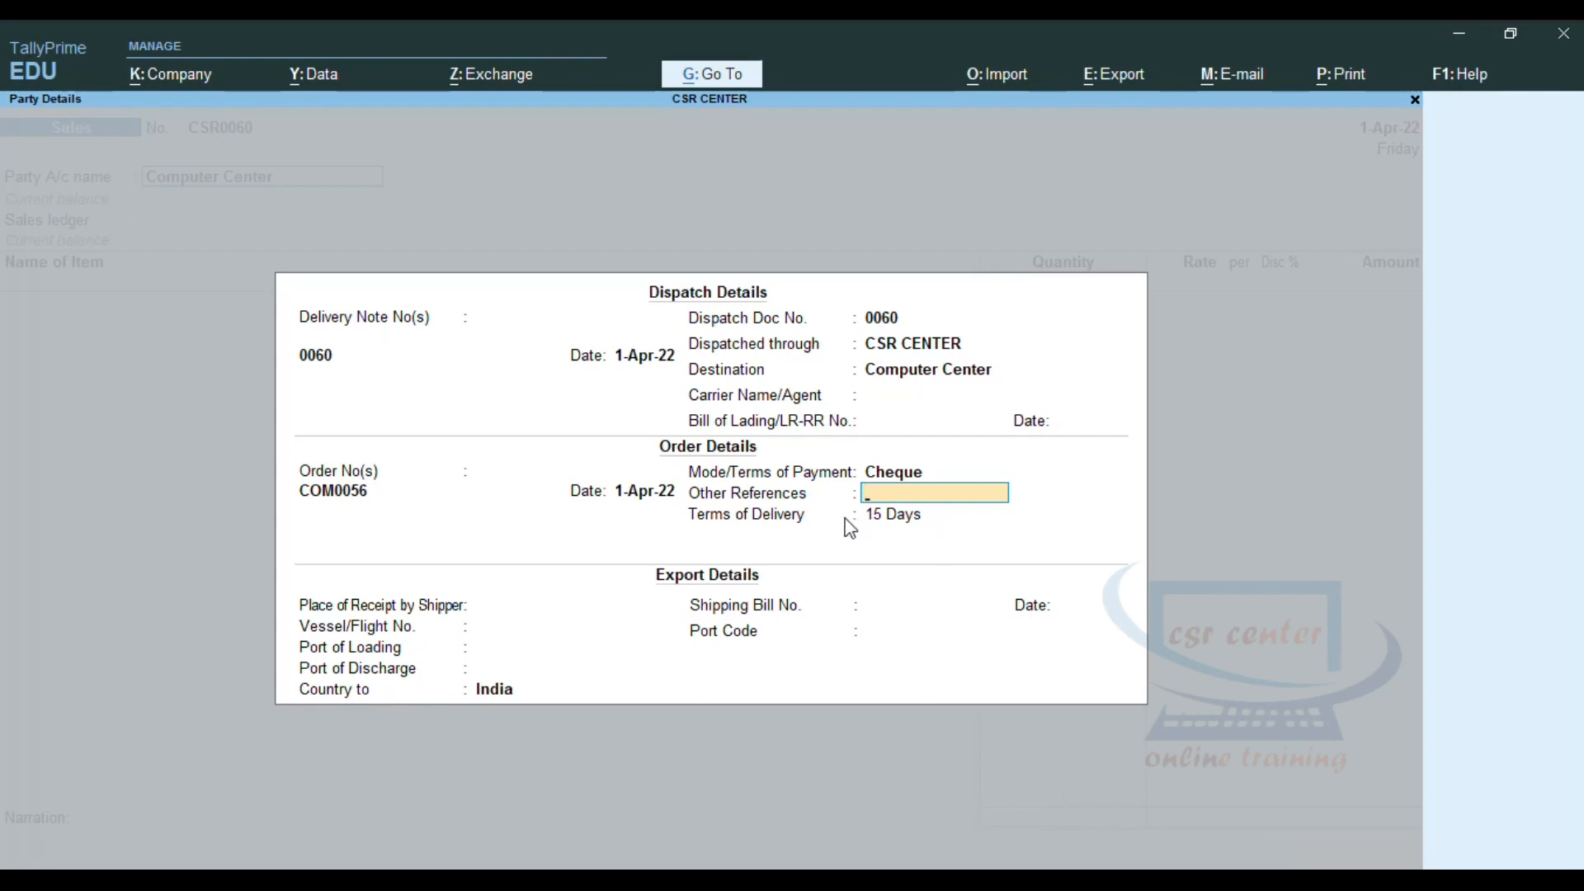
Keep the 15 Days delivery terms, leave the remaining export details blank, and accept the dispatch details
click(969, 534)
key(Return)
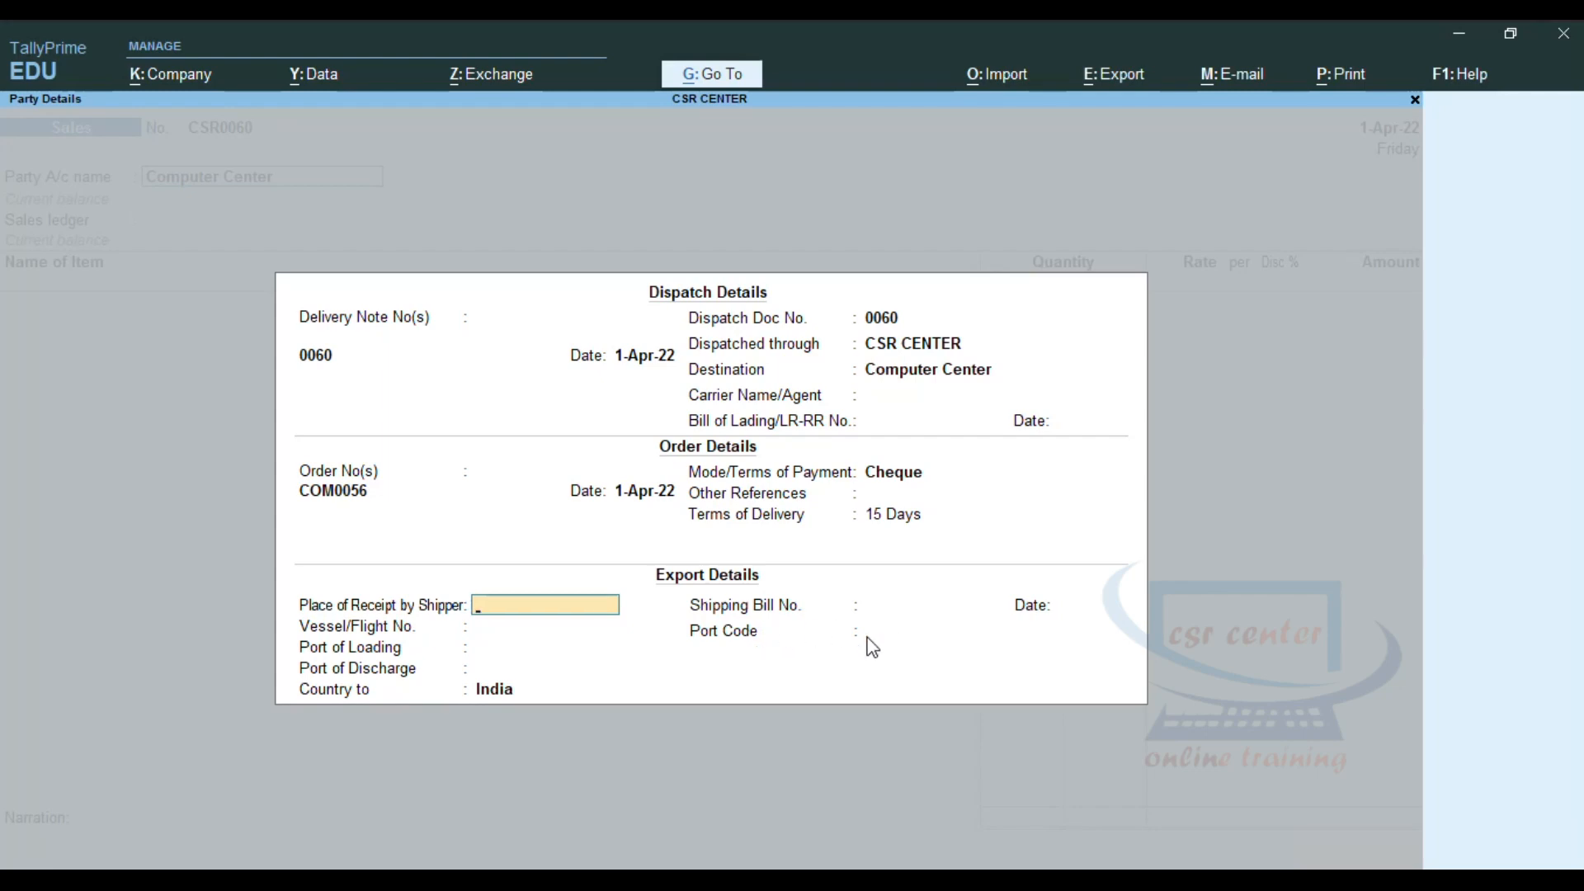
key(Return)
key(Return)
key(Return)
key(Return)
key(Return)
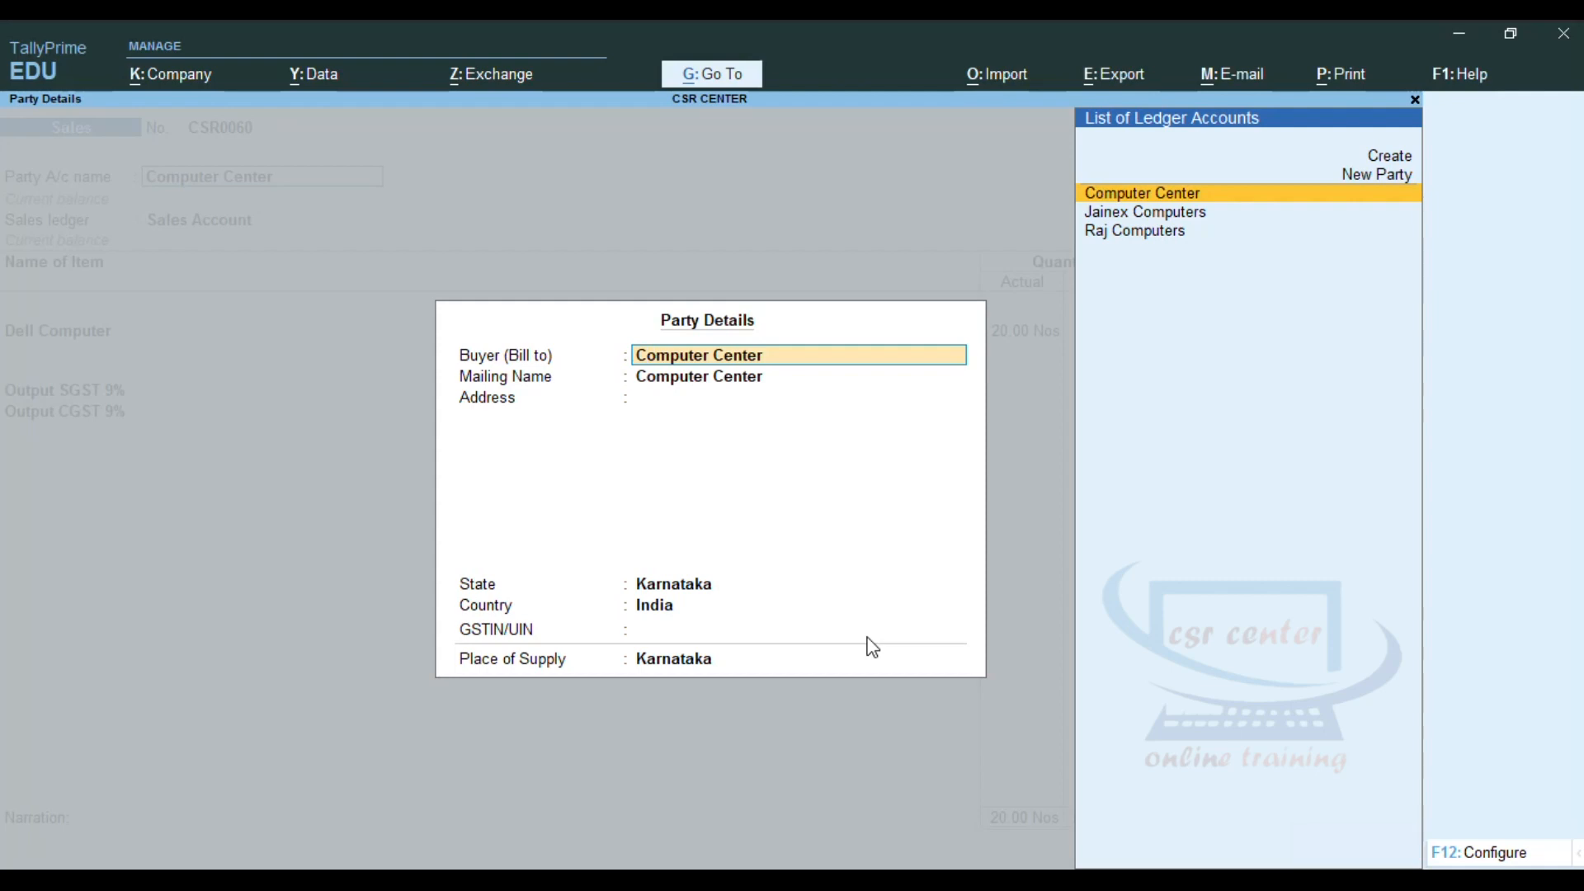
Add BANGALORE as the buyer's address, keep Karnataka as state and place of supply, leave GSTIN blank, and accept the party details
key(Return)
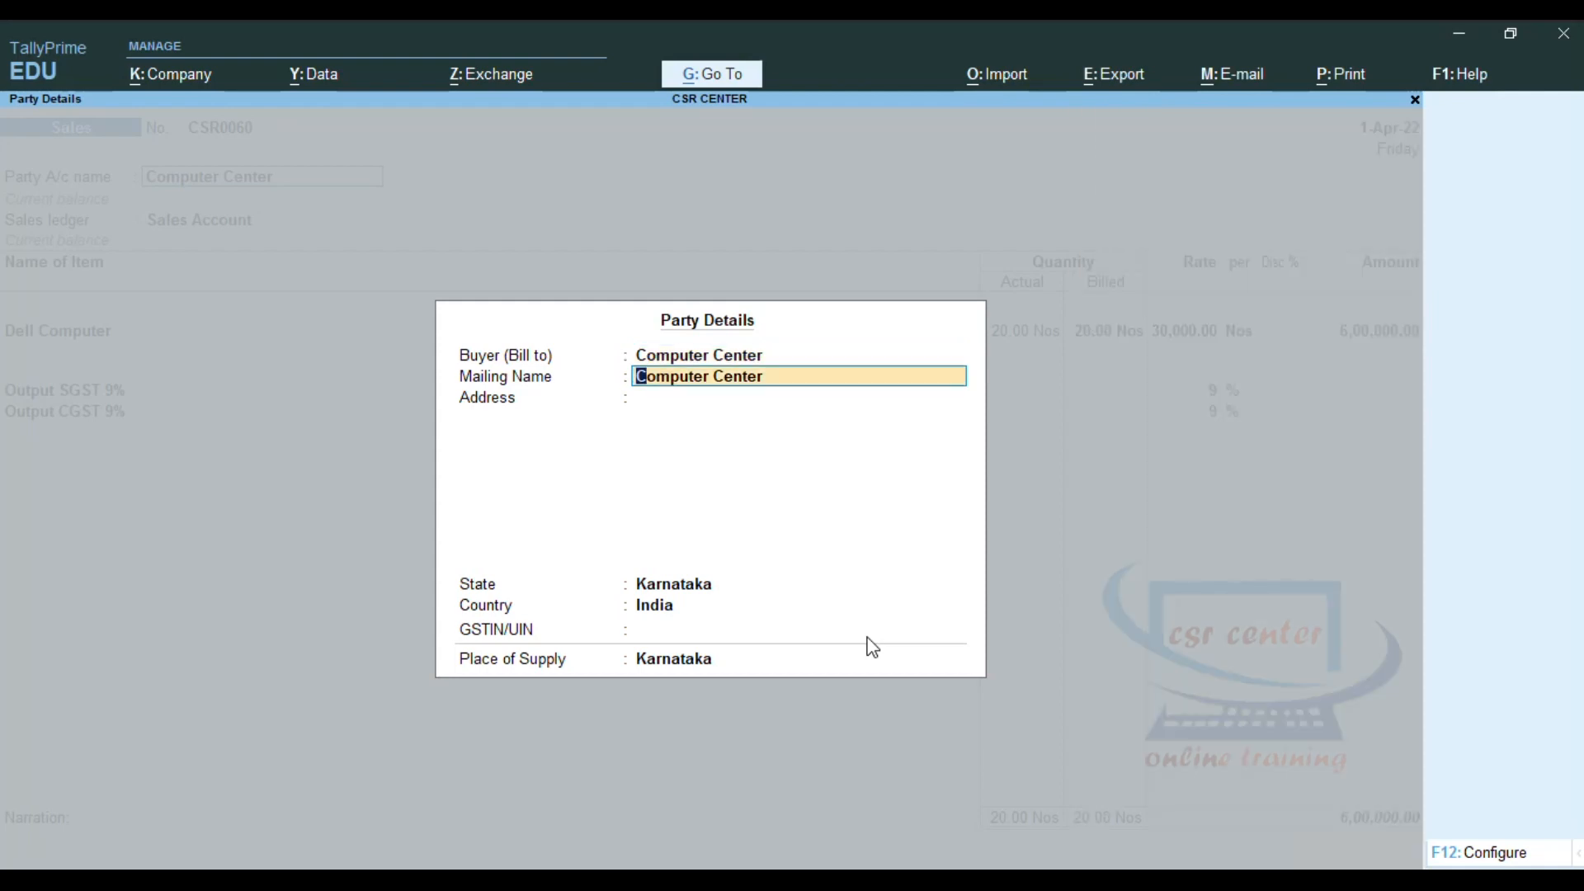
key(Return)
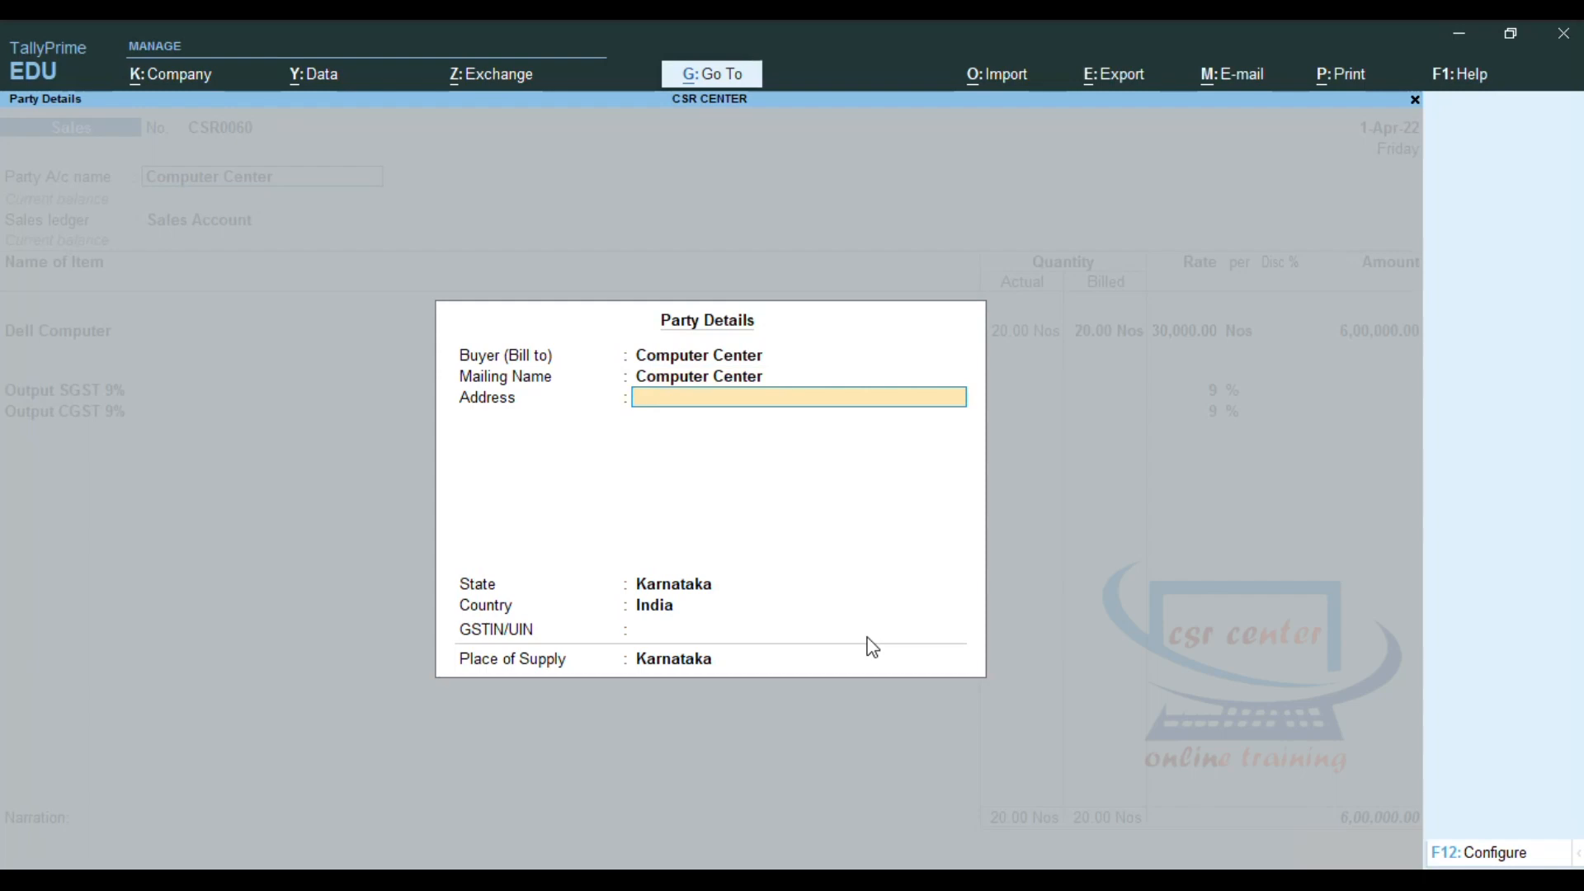
text(BANGALORE)
key(Return)
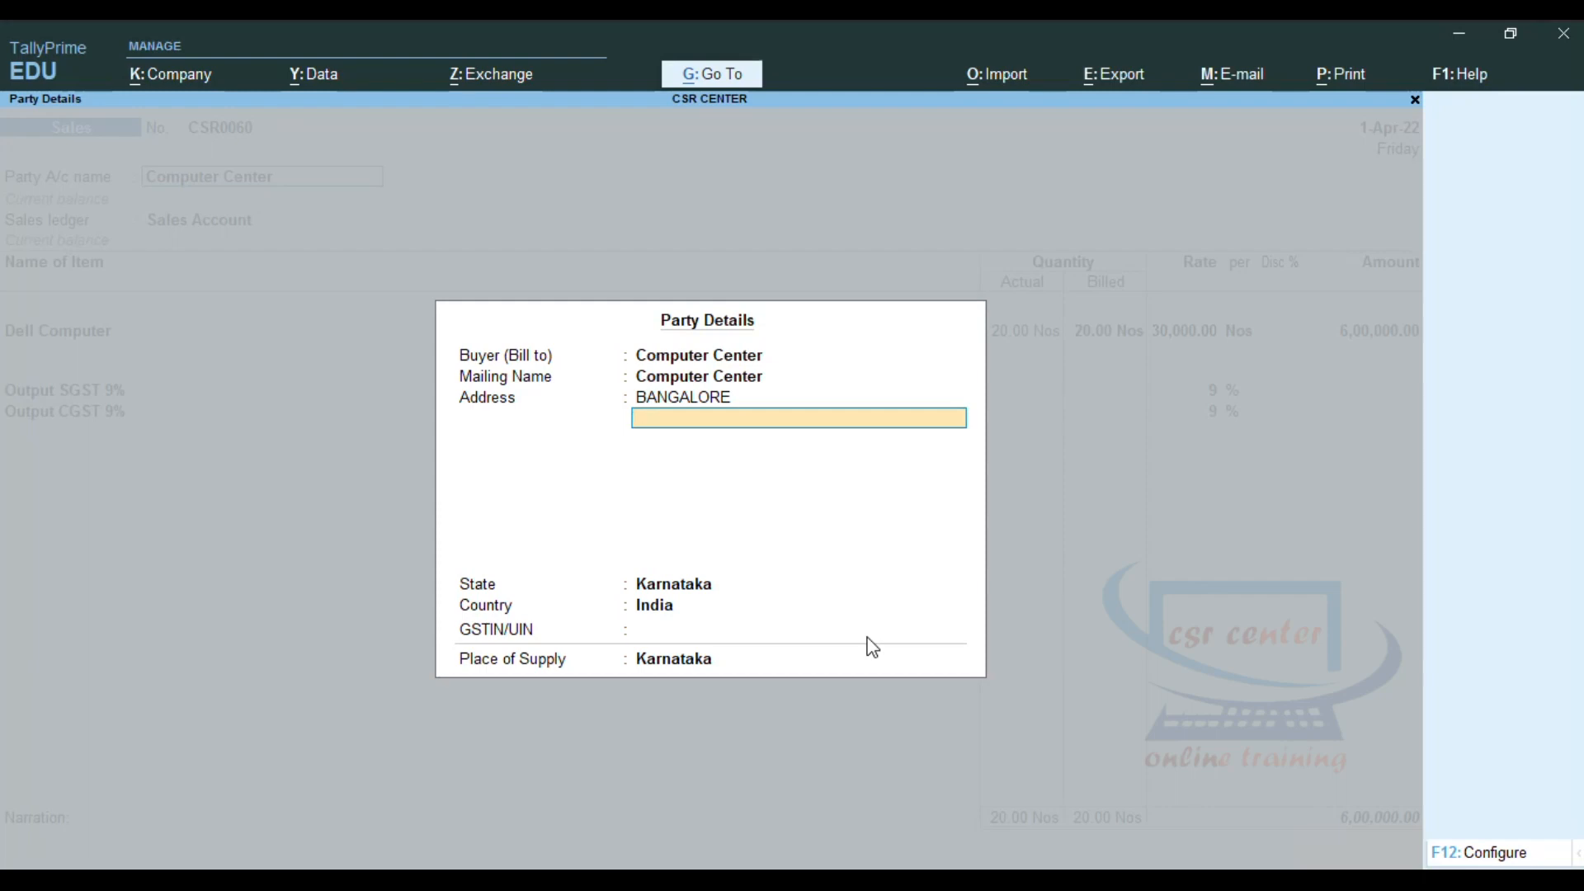
key(Return)
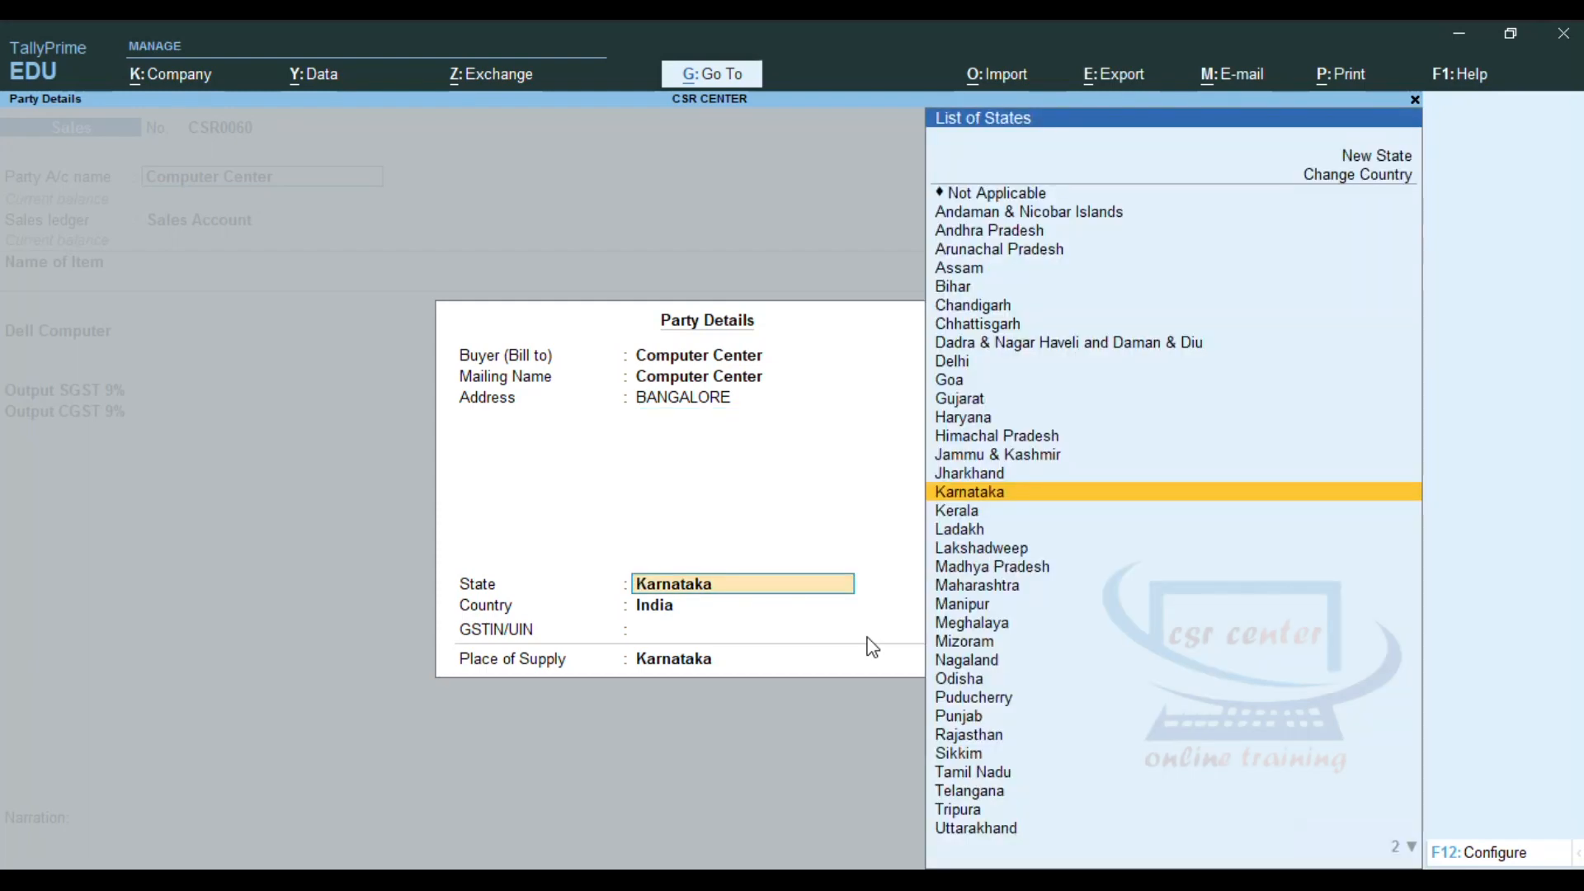
key(Return)
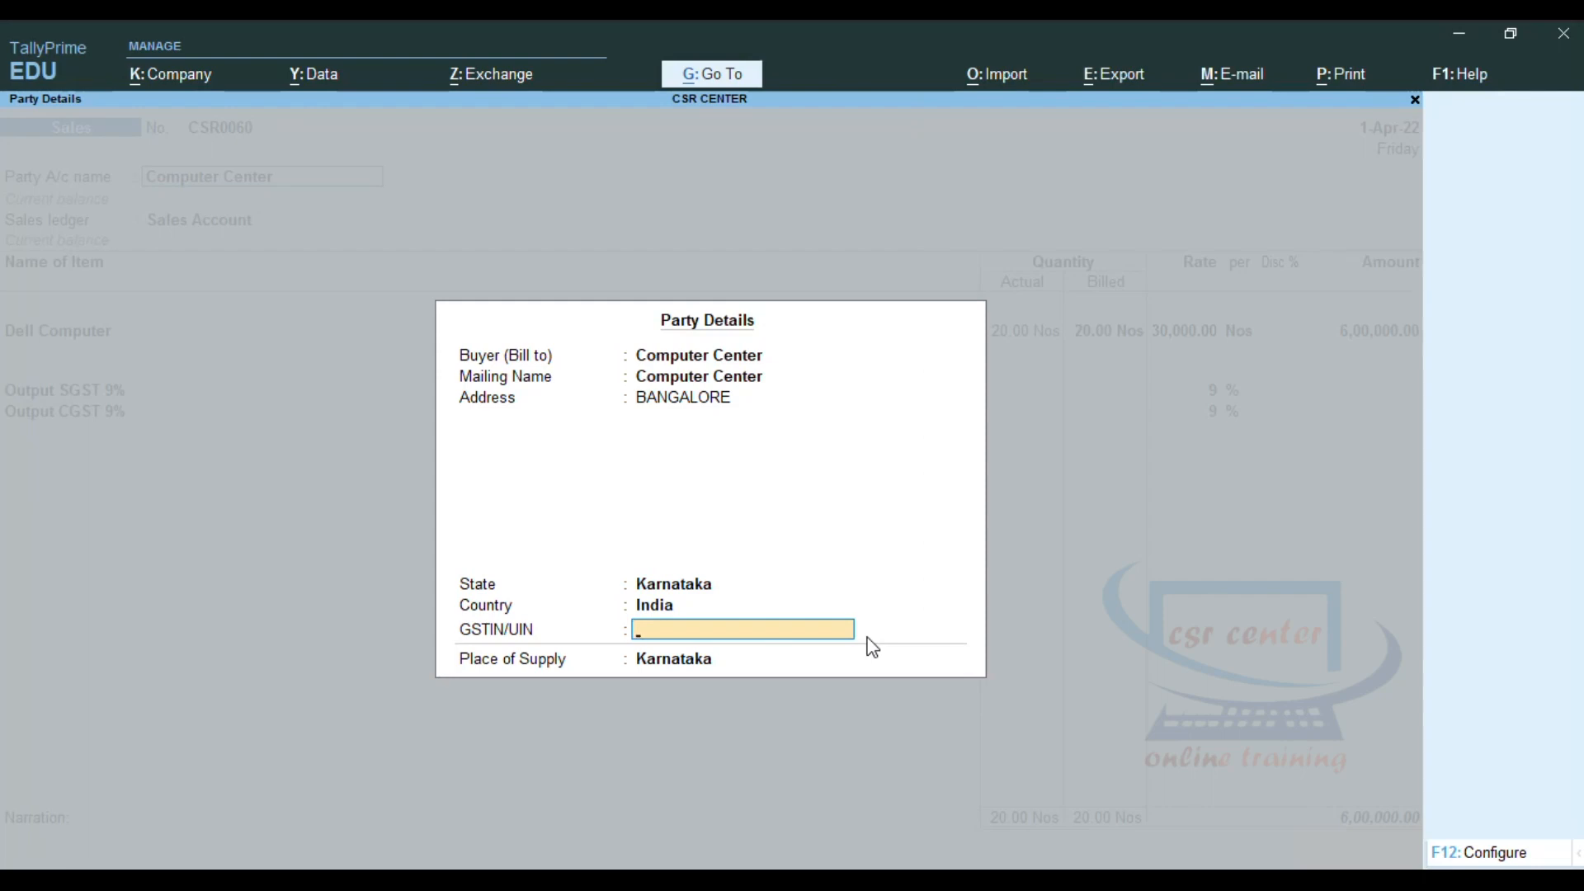
key(Return)
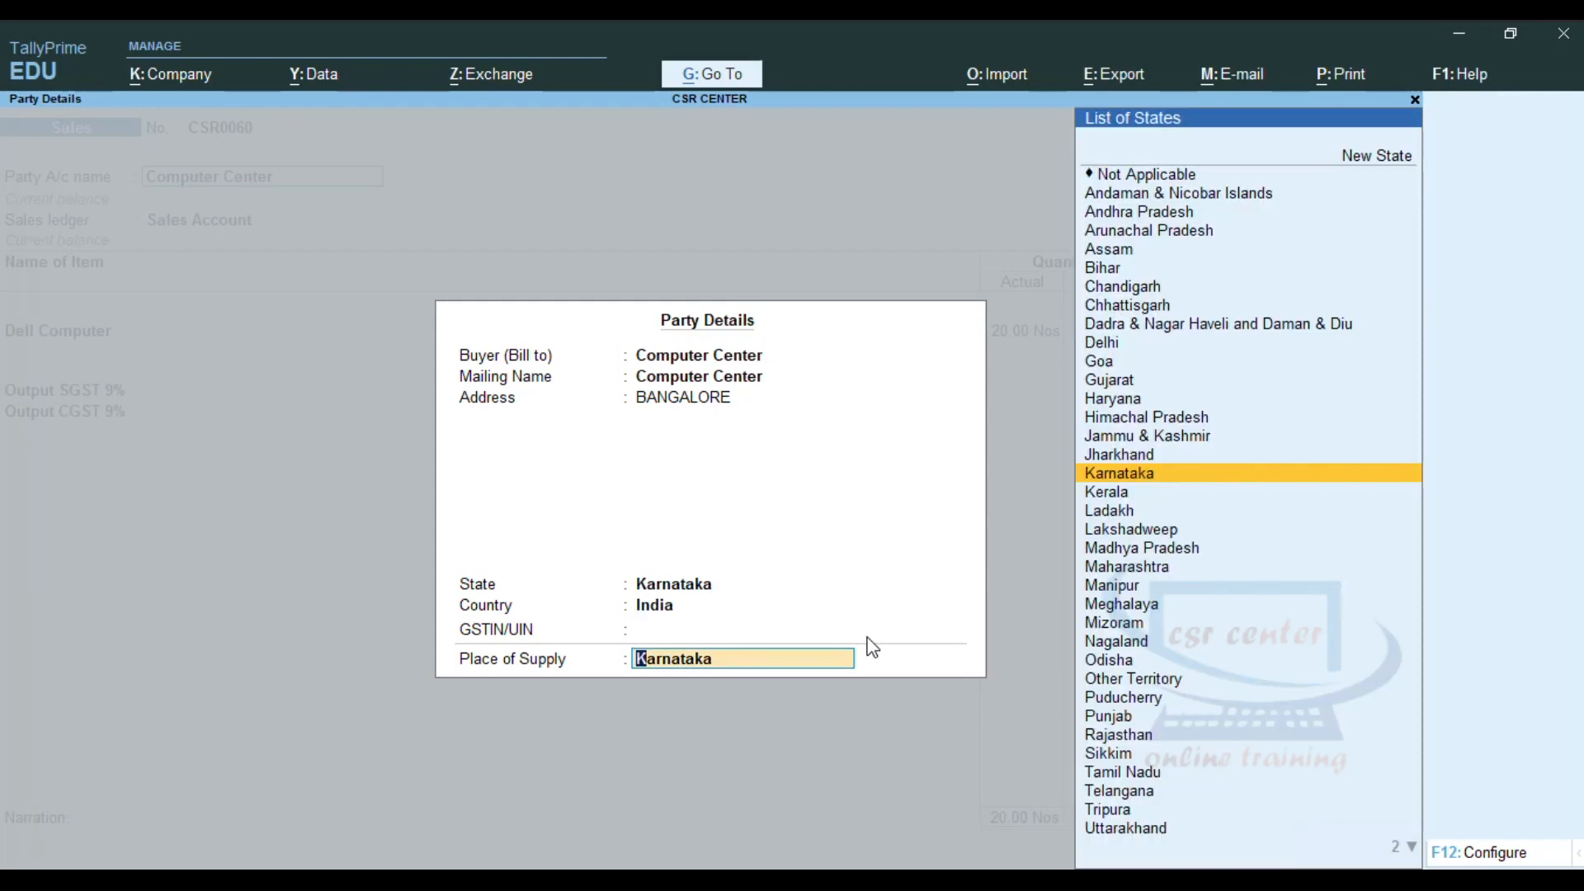
key(Return)
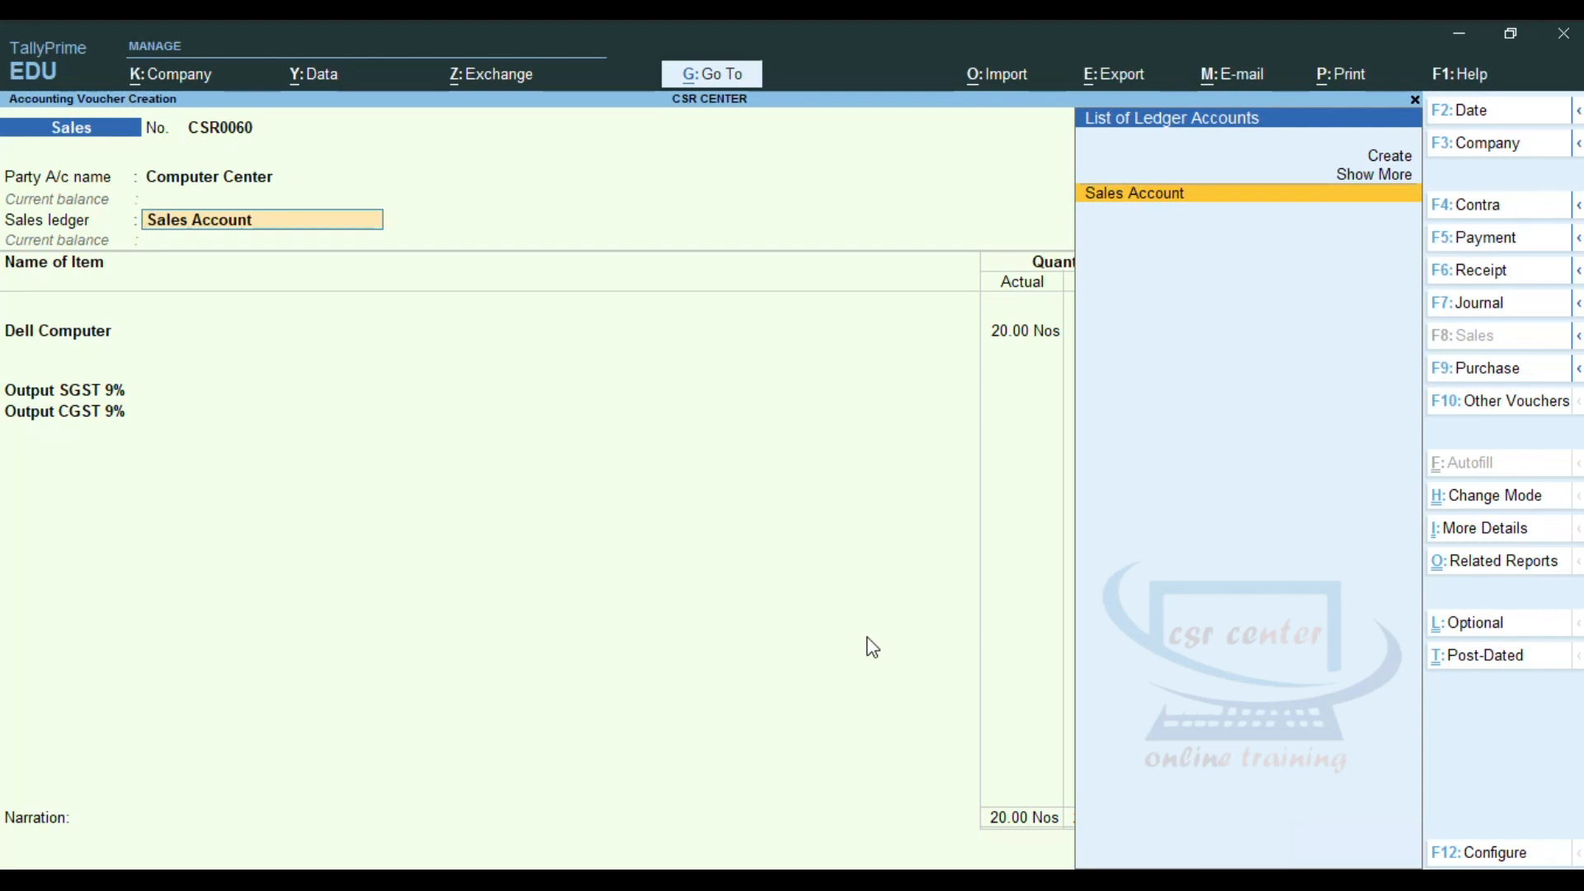
Keep Sales Account as the sales ledger and accept the Dell Computer allocation for tracking number 0060, 20 Nos at 30,000 each
key(Return)
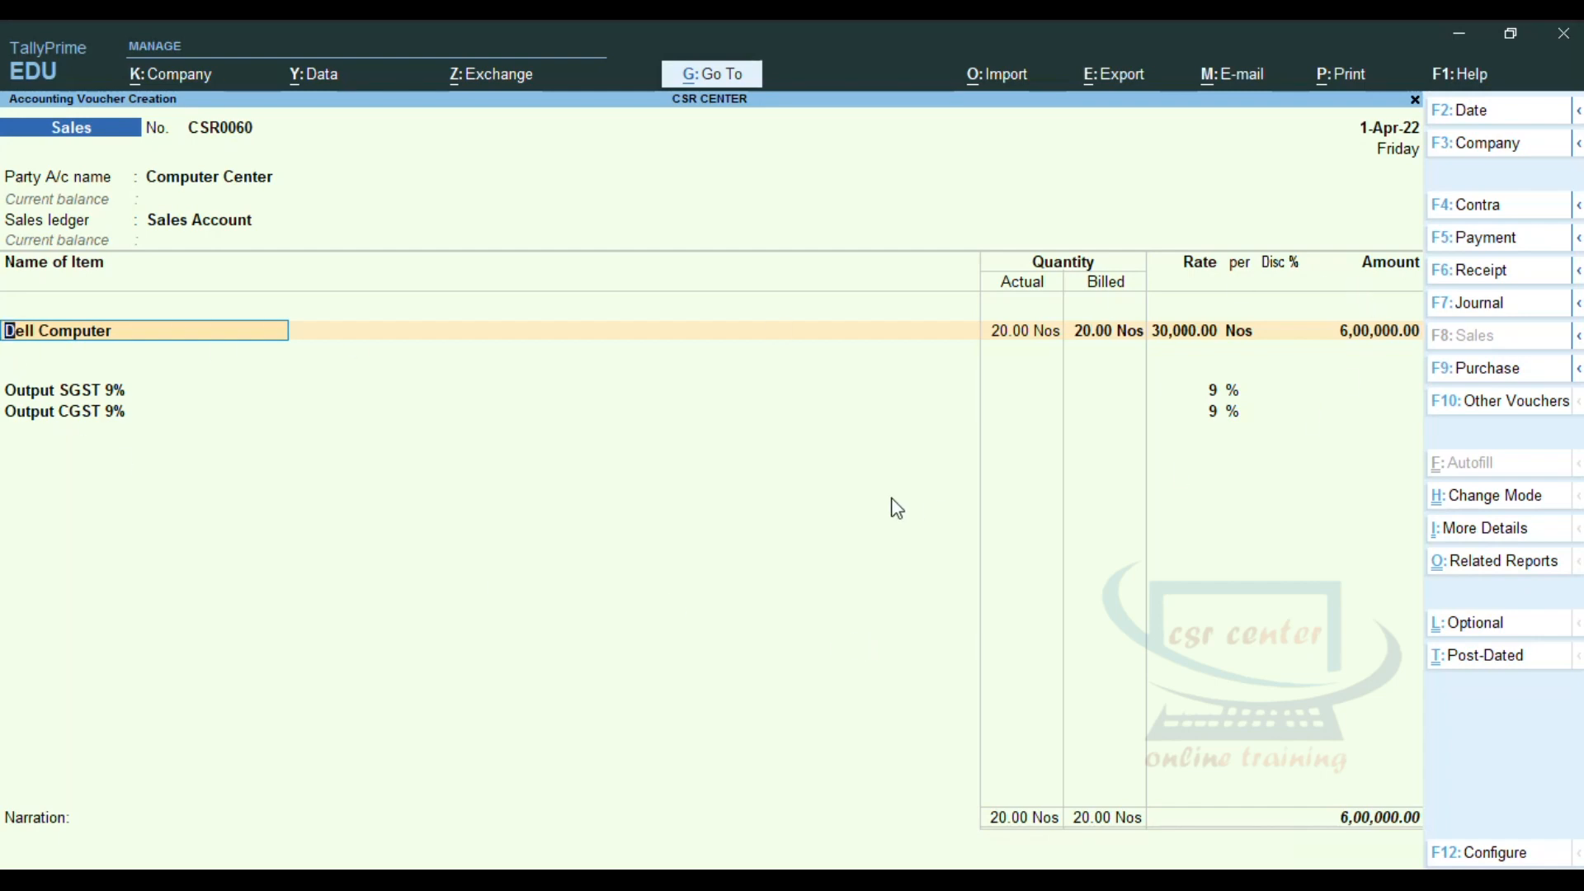
key(Return)
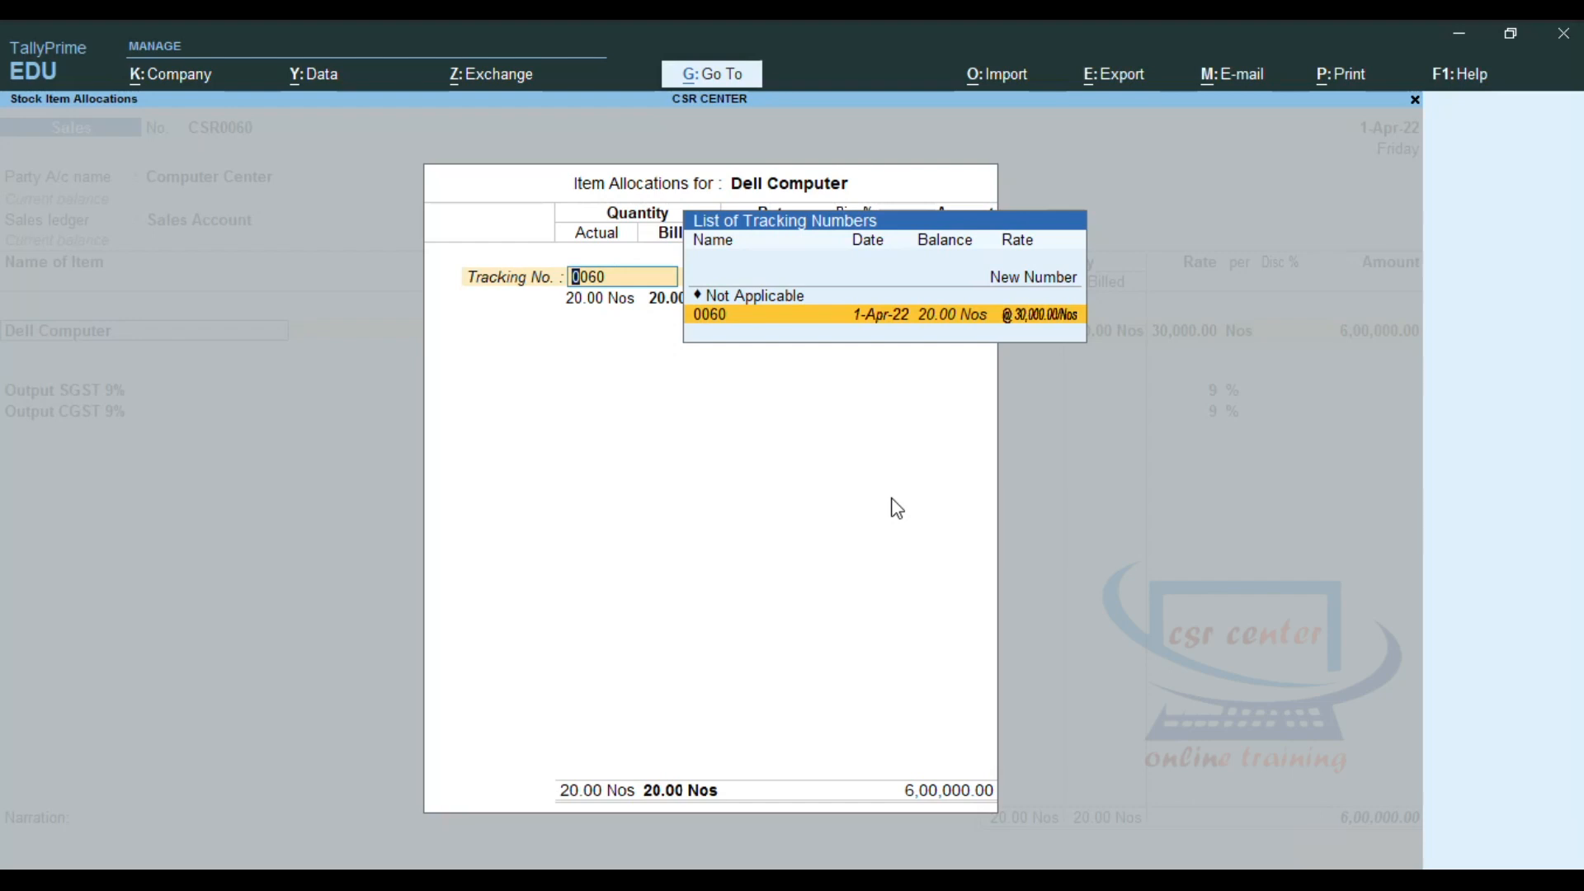
key(Return)
key(Return)
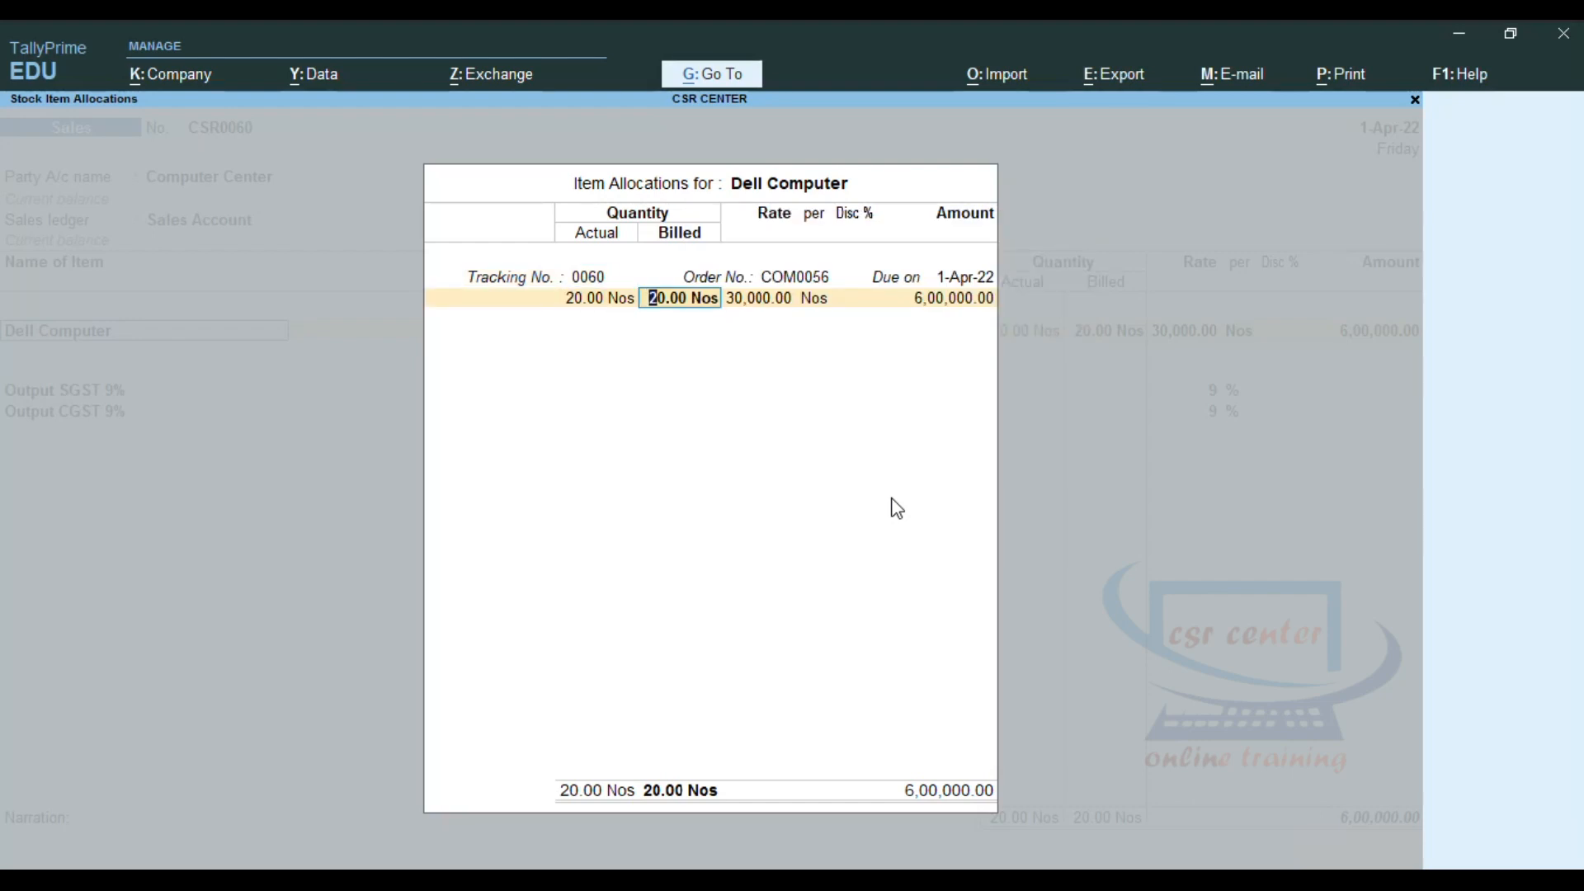
key(Return)
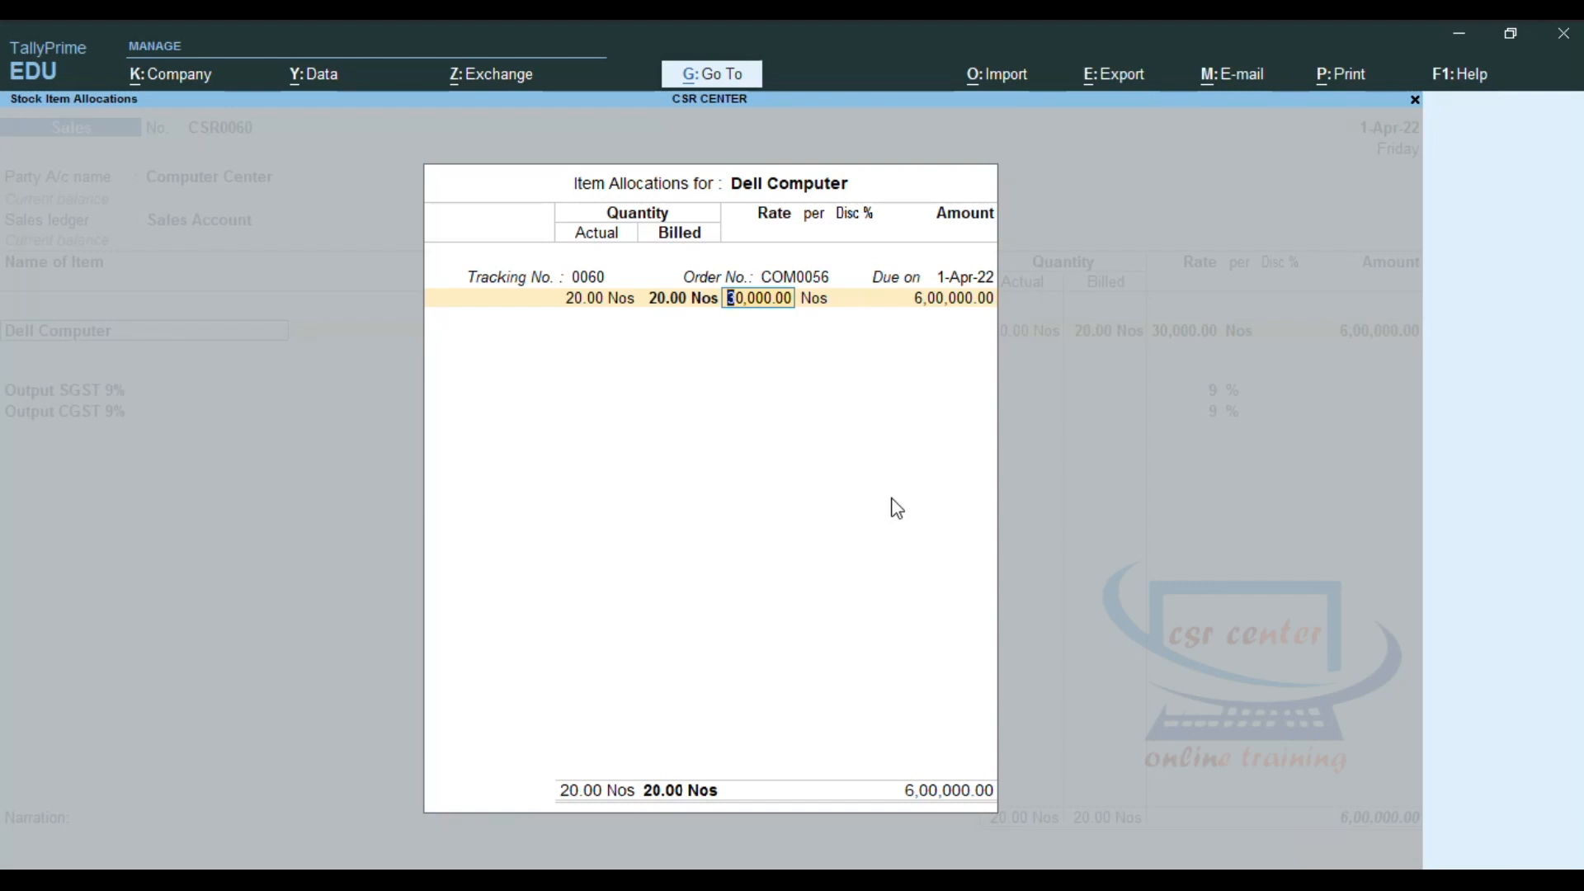
key(Return)
key(Return)
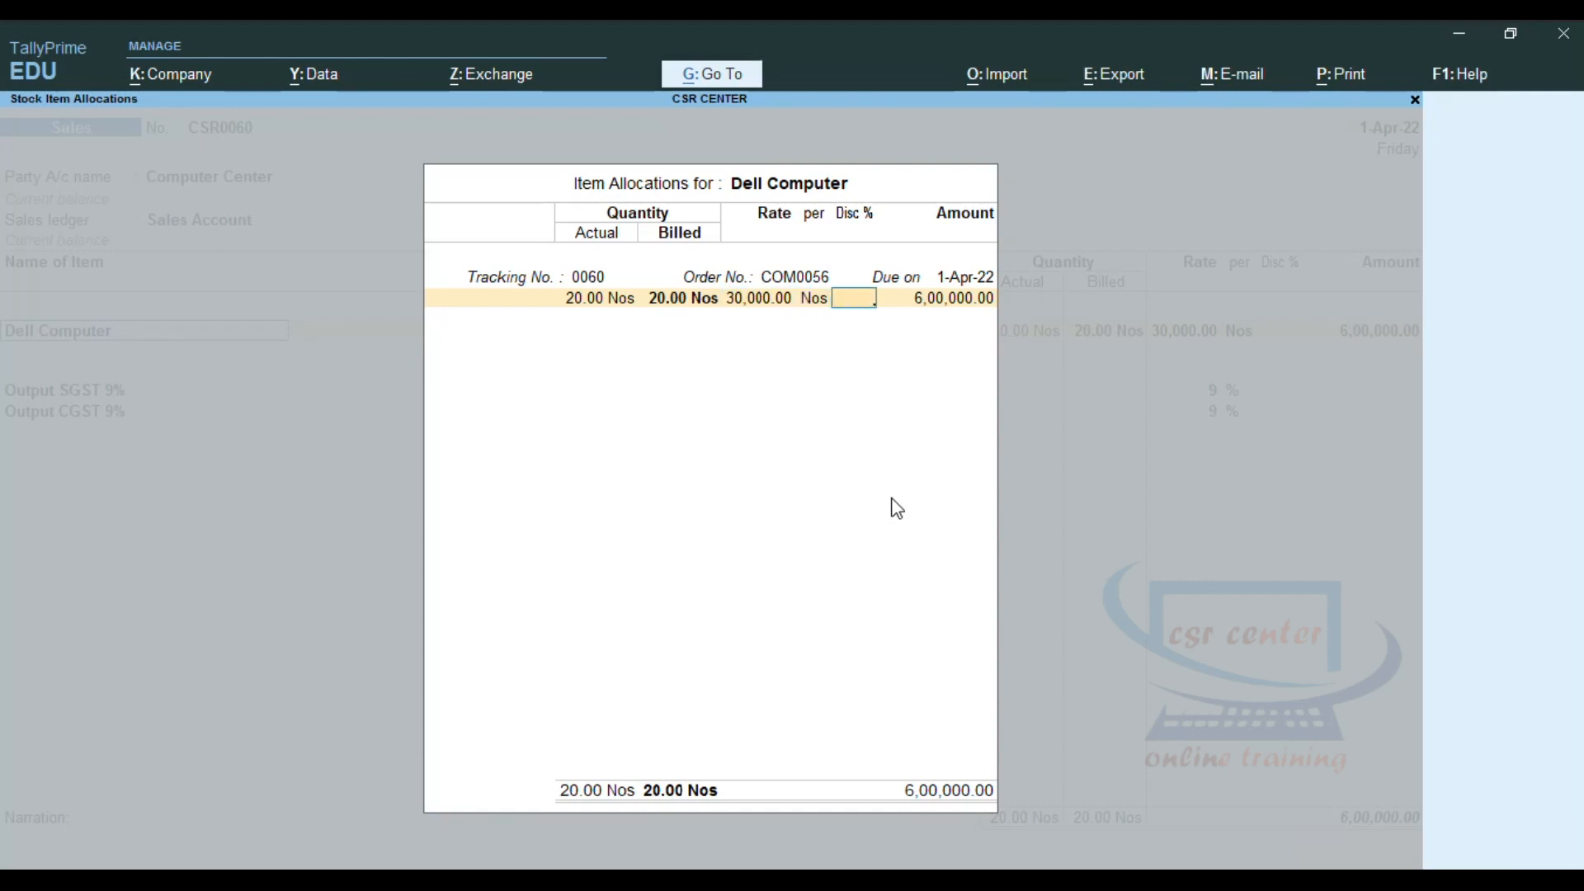
key(Return)
key(Return)
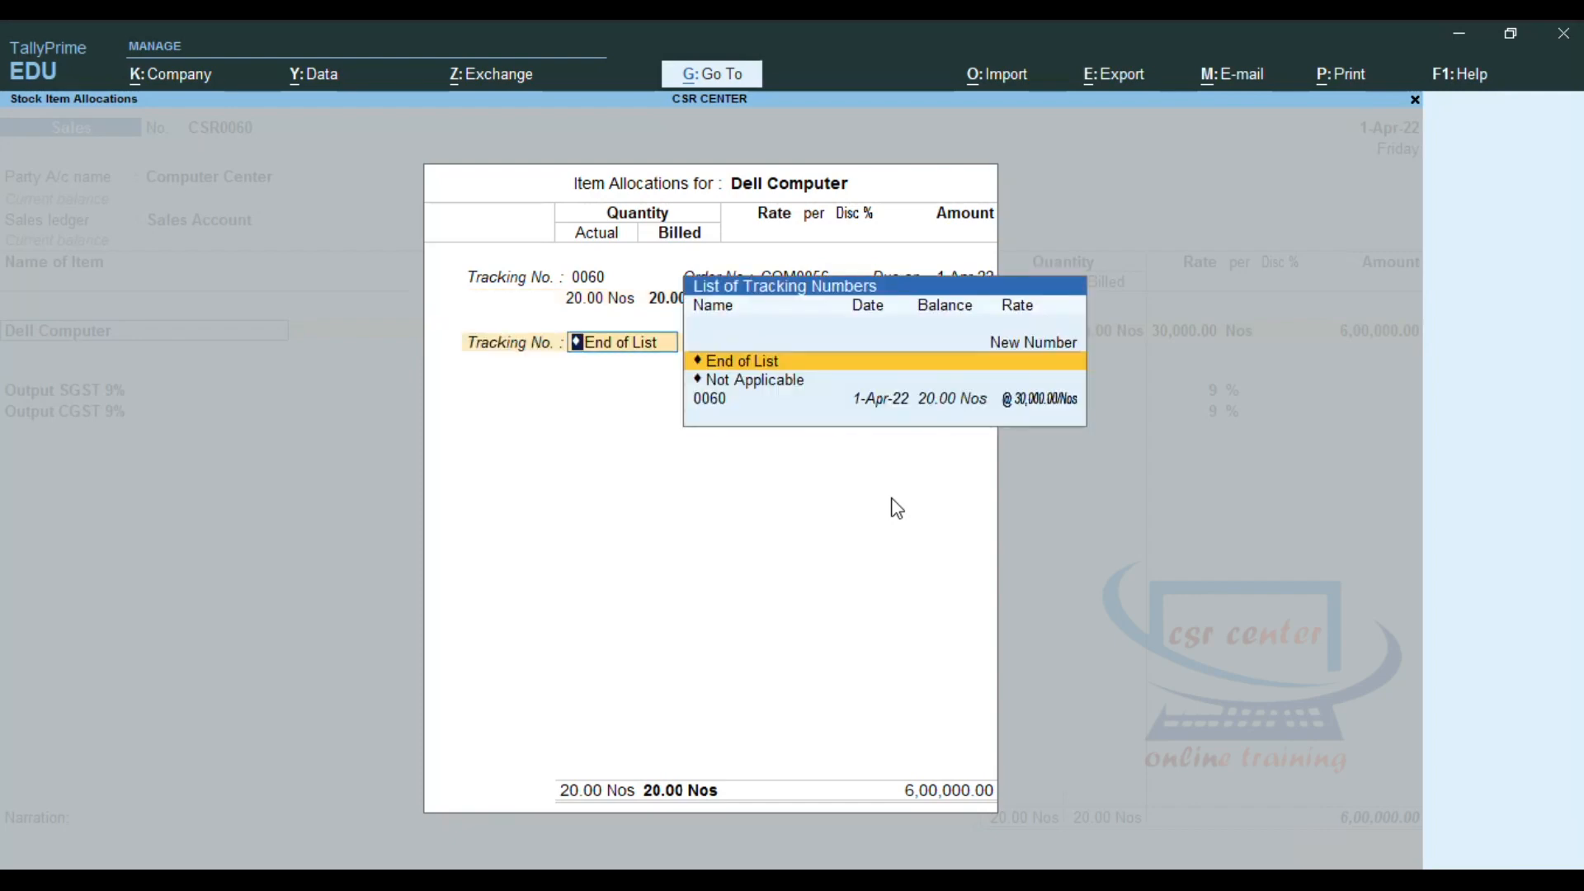
key(Return)
key(Return)
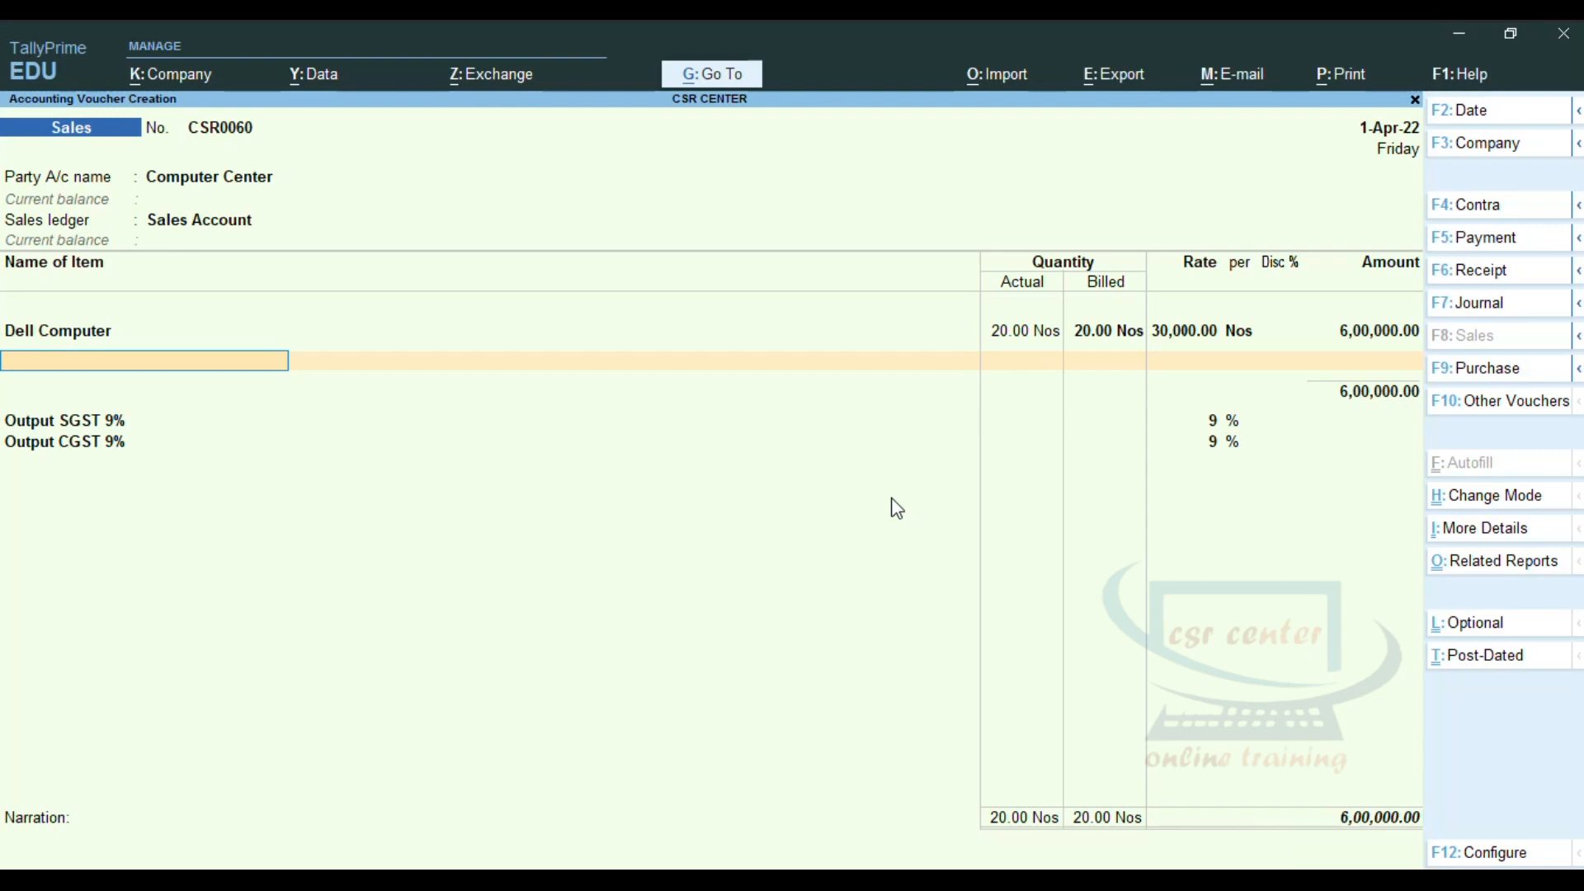
Calculate 600000*9% with the built-in calculator and enter 54000 as the Output SGST 9% amount
key(Return)
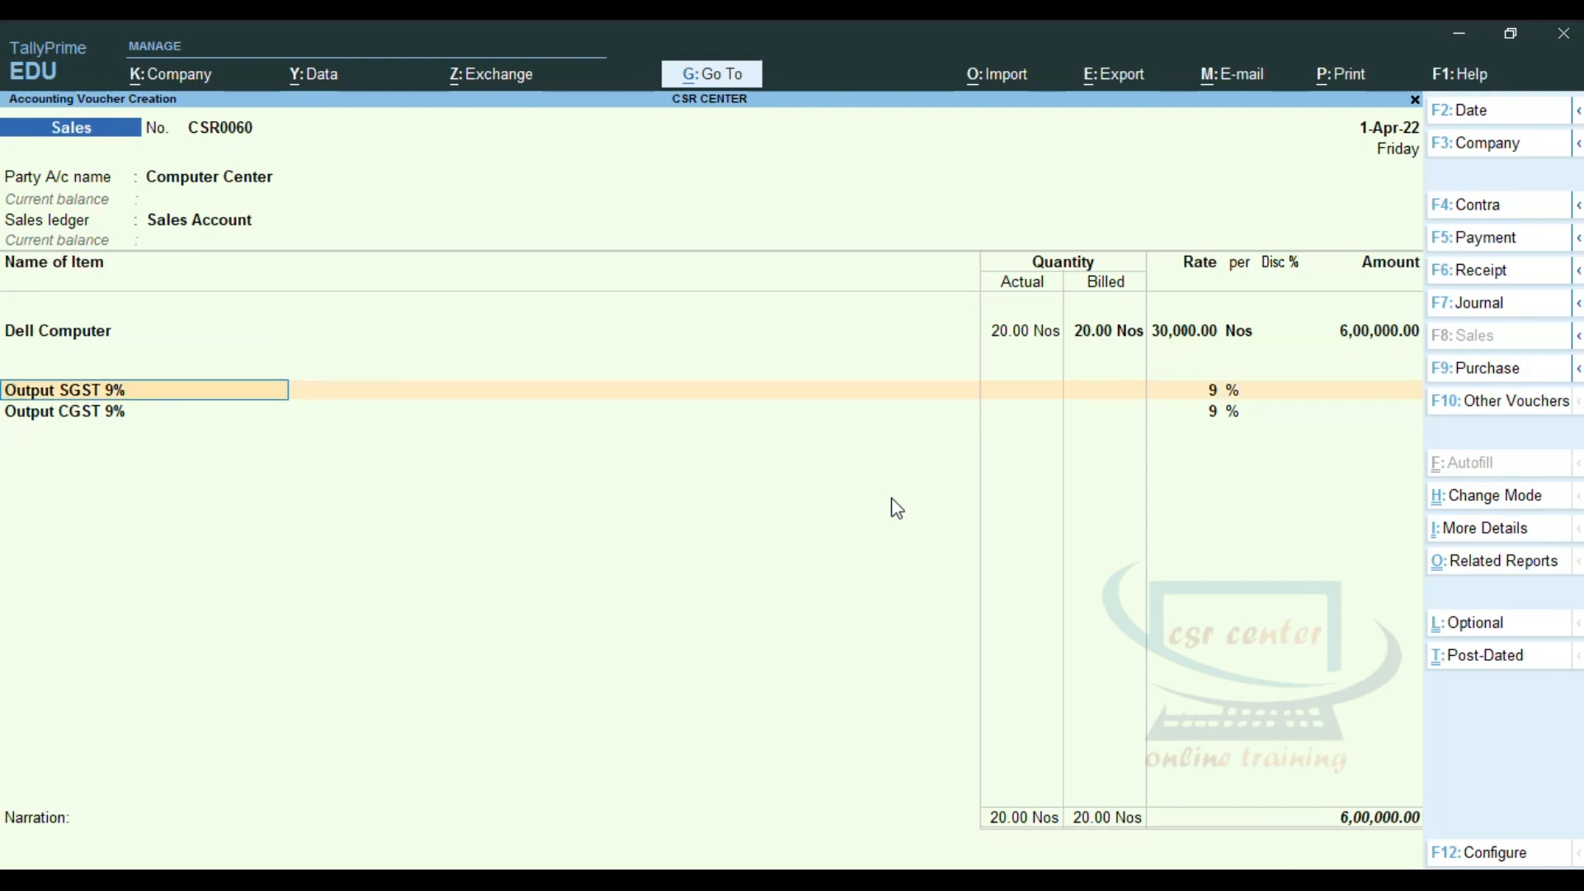
key(Return)
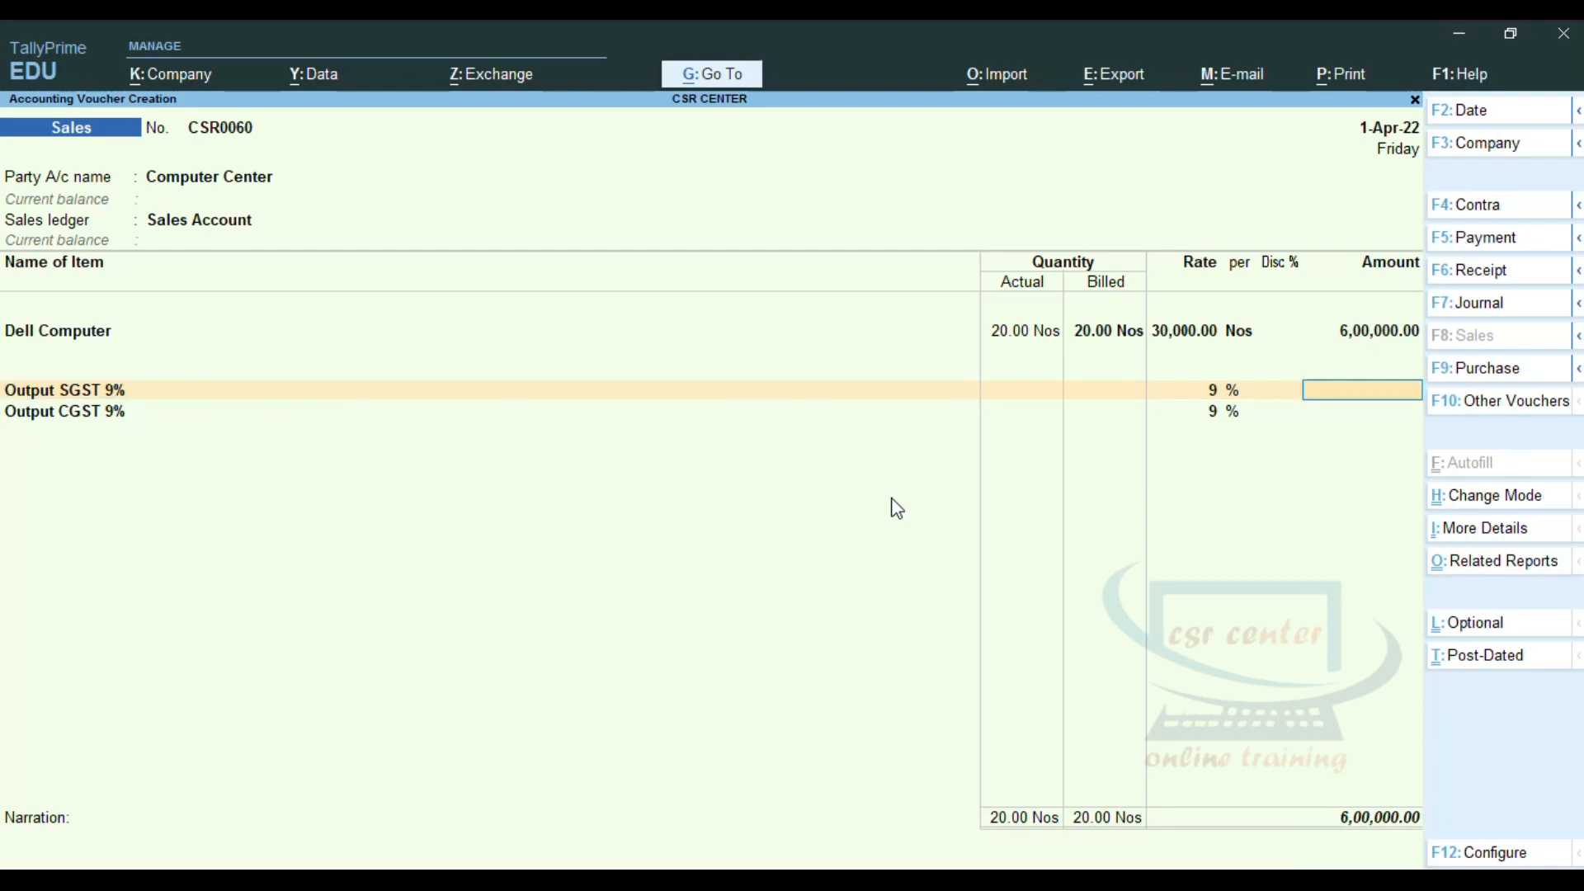
key(ctrl+n)
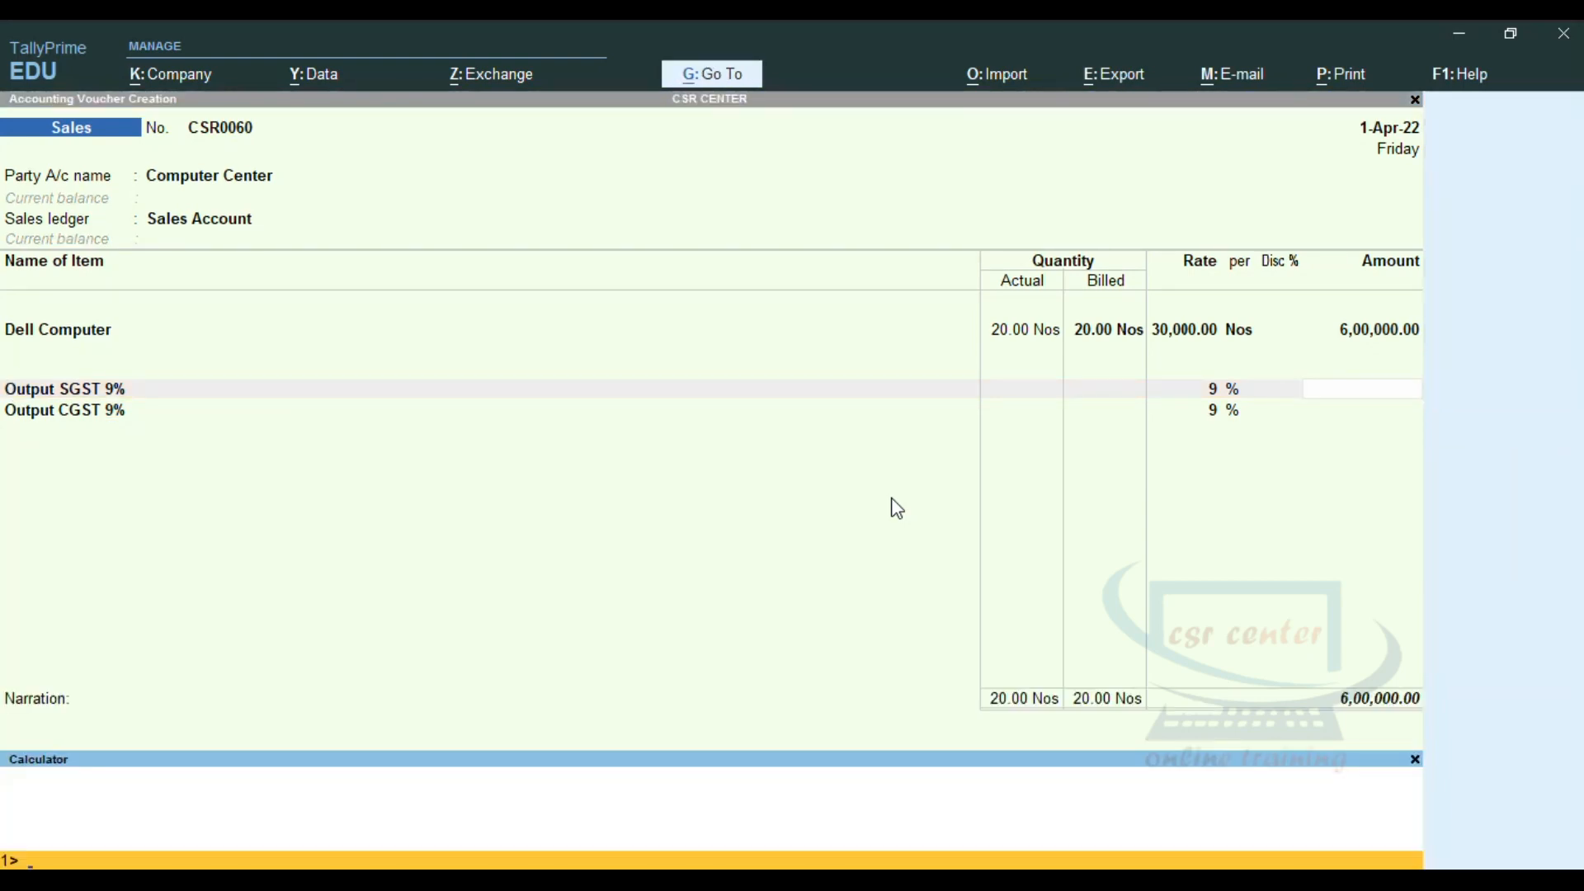
text(600000*9%)
key(Return)
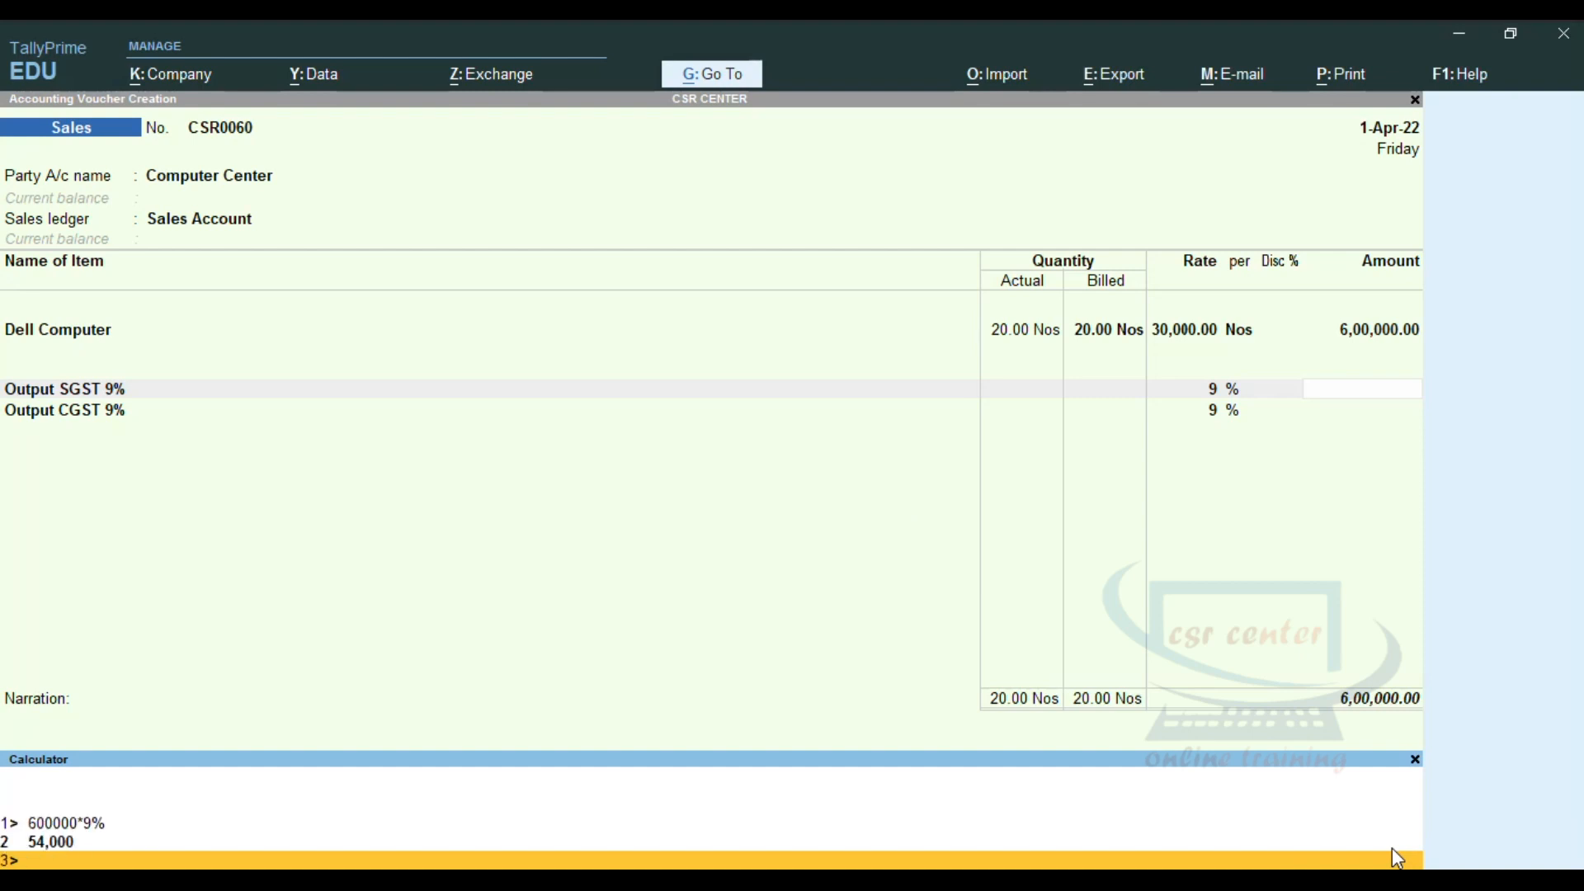
click(1392, 388)
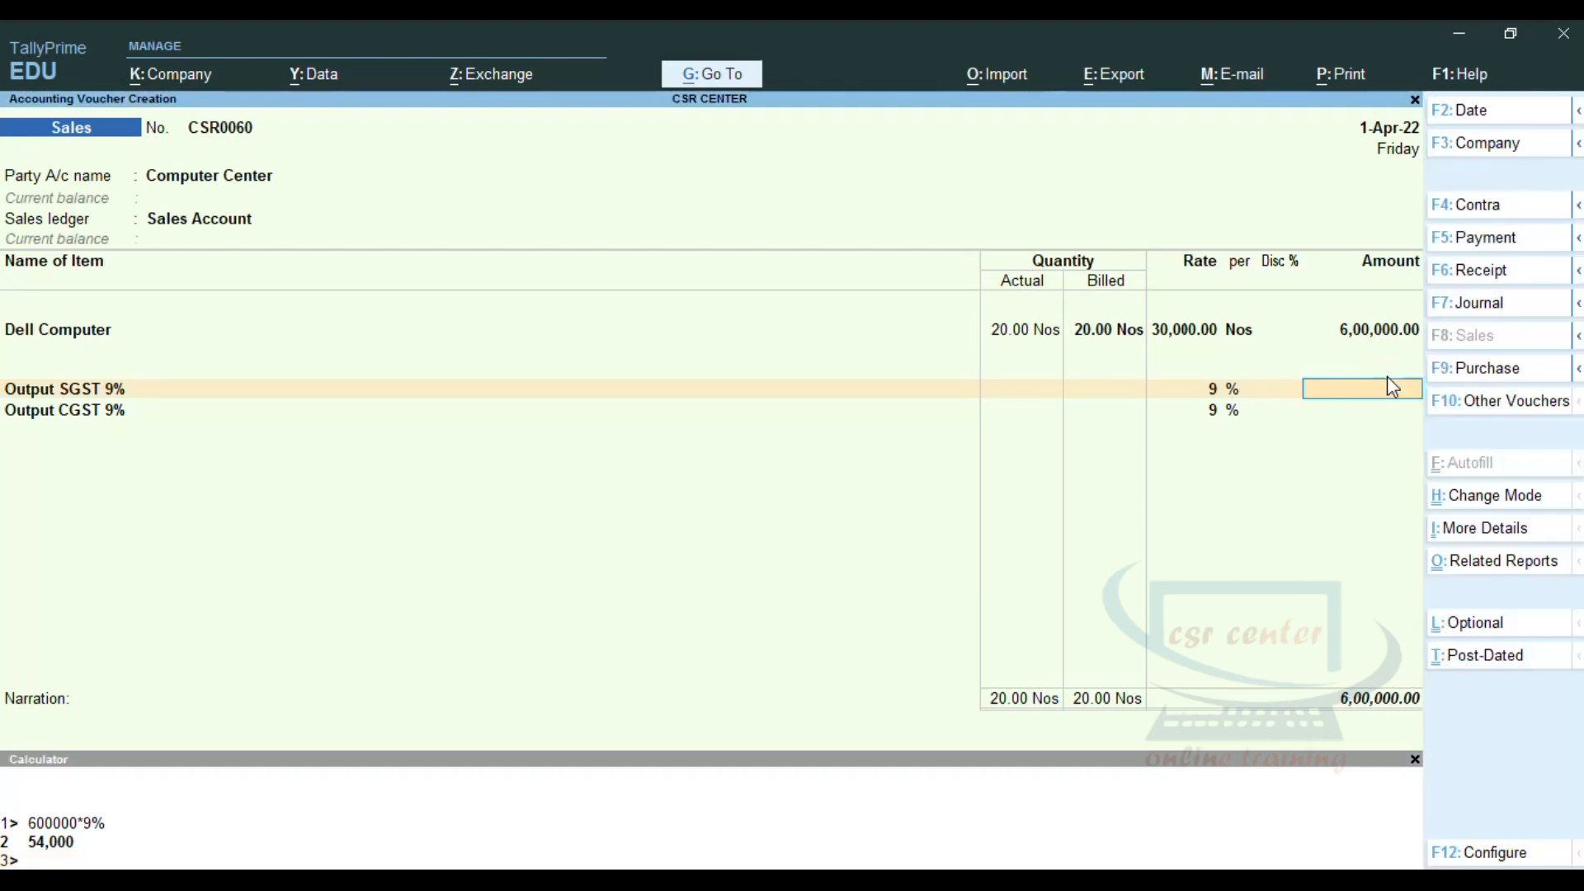
text(54000)
key(Return)
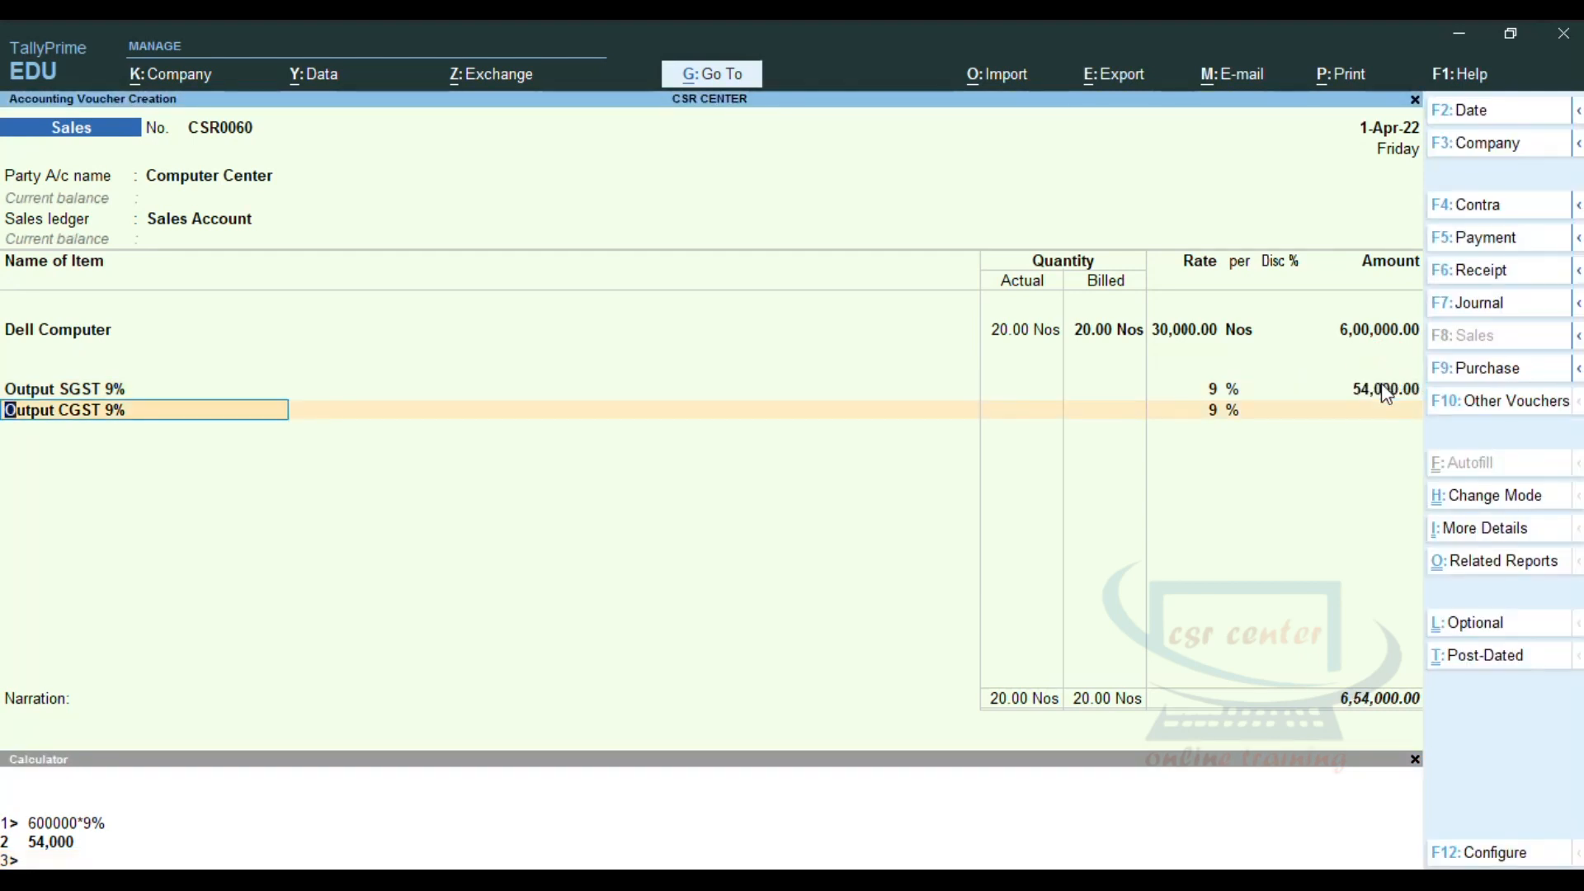
Enter 54000 as the Output CGST 9% amount and end the list of tax ledgers
key(Return)
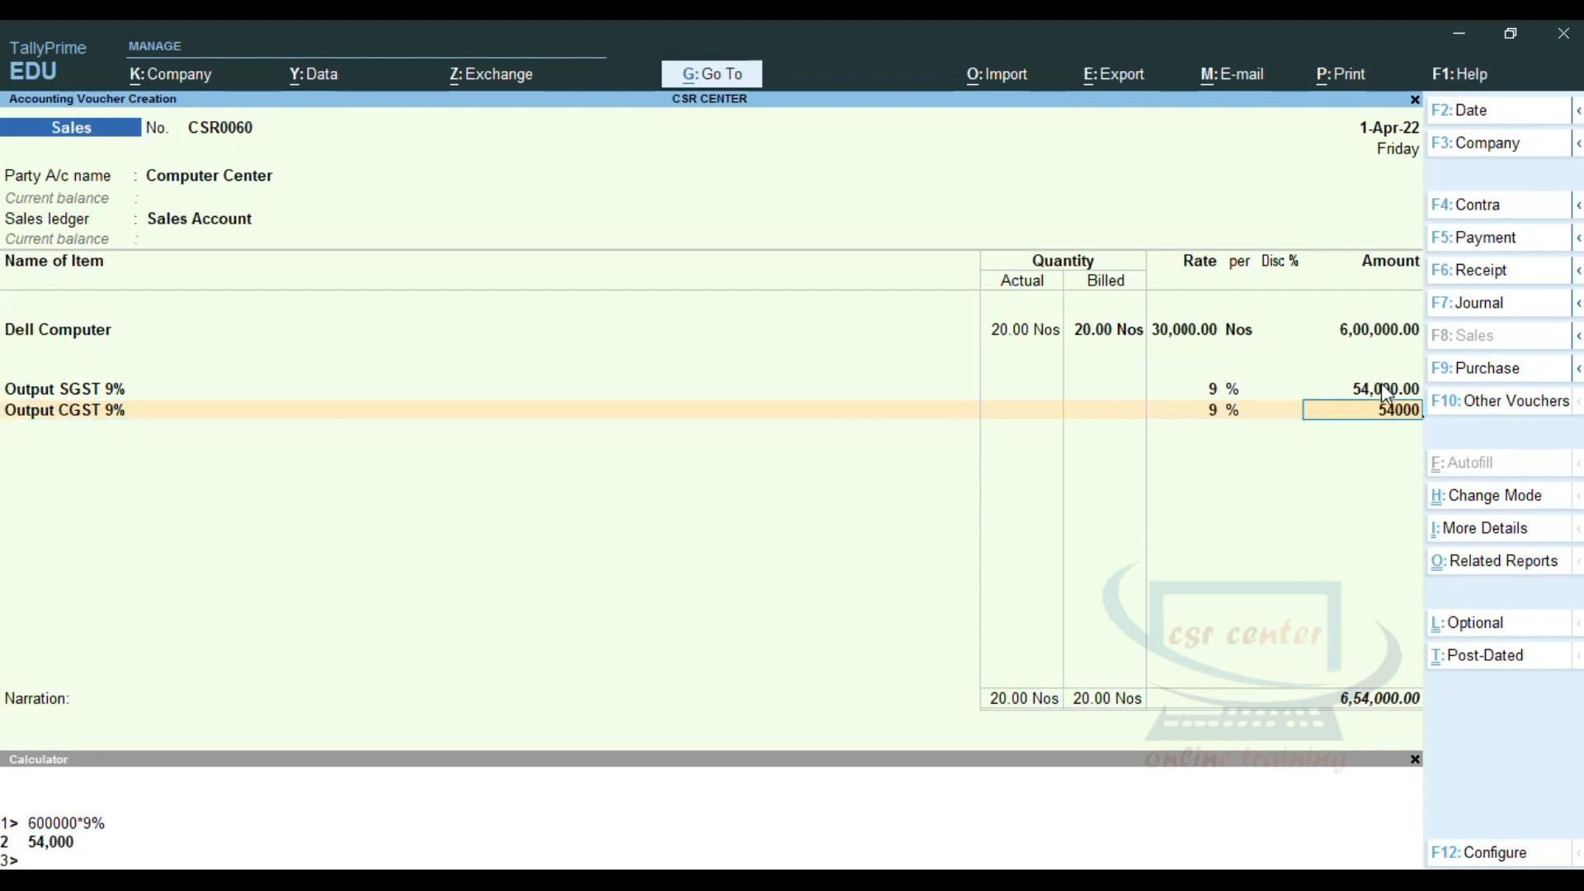
key(Return)
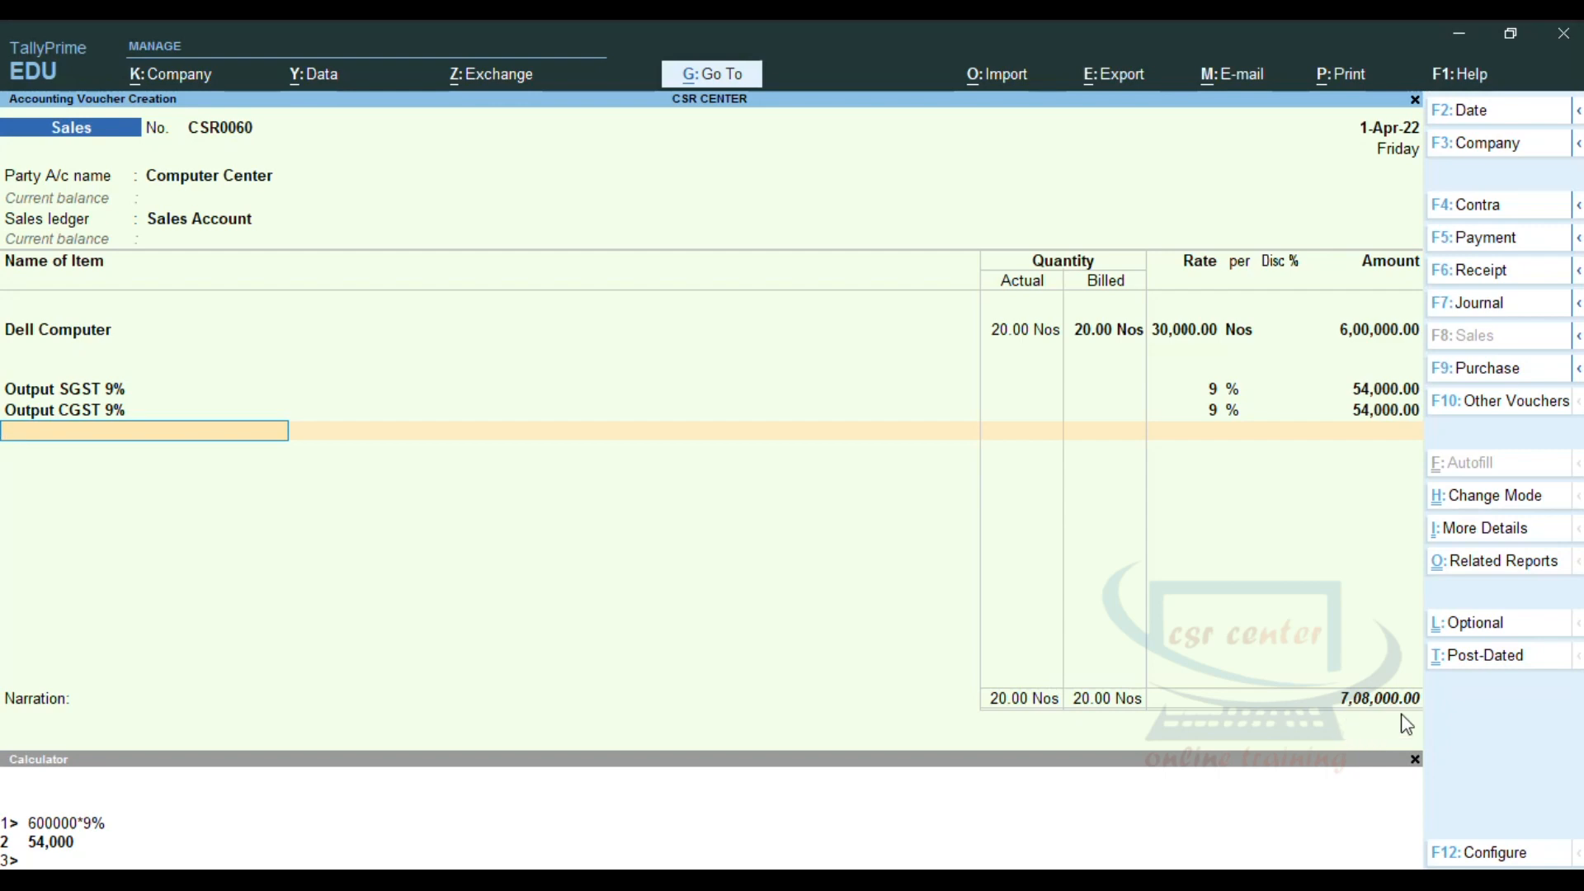
key(Return)
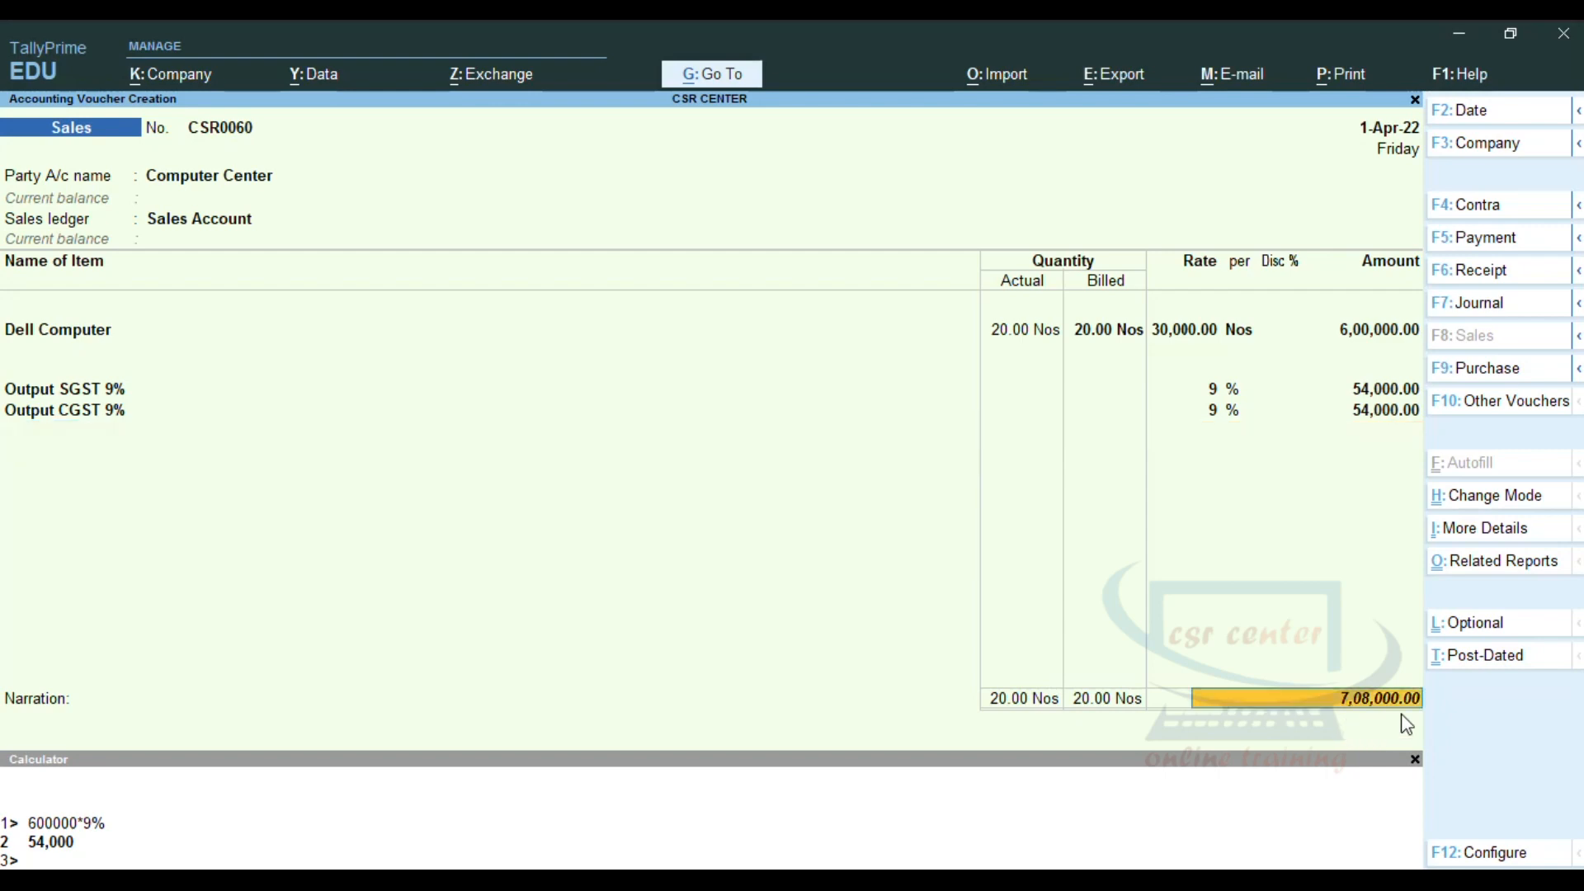
Leave the narration blank and save the Computer Center sales voucher
key(Return)
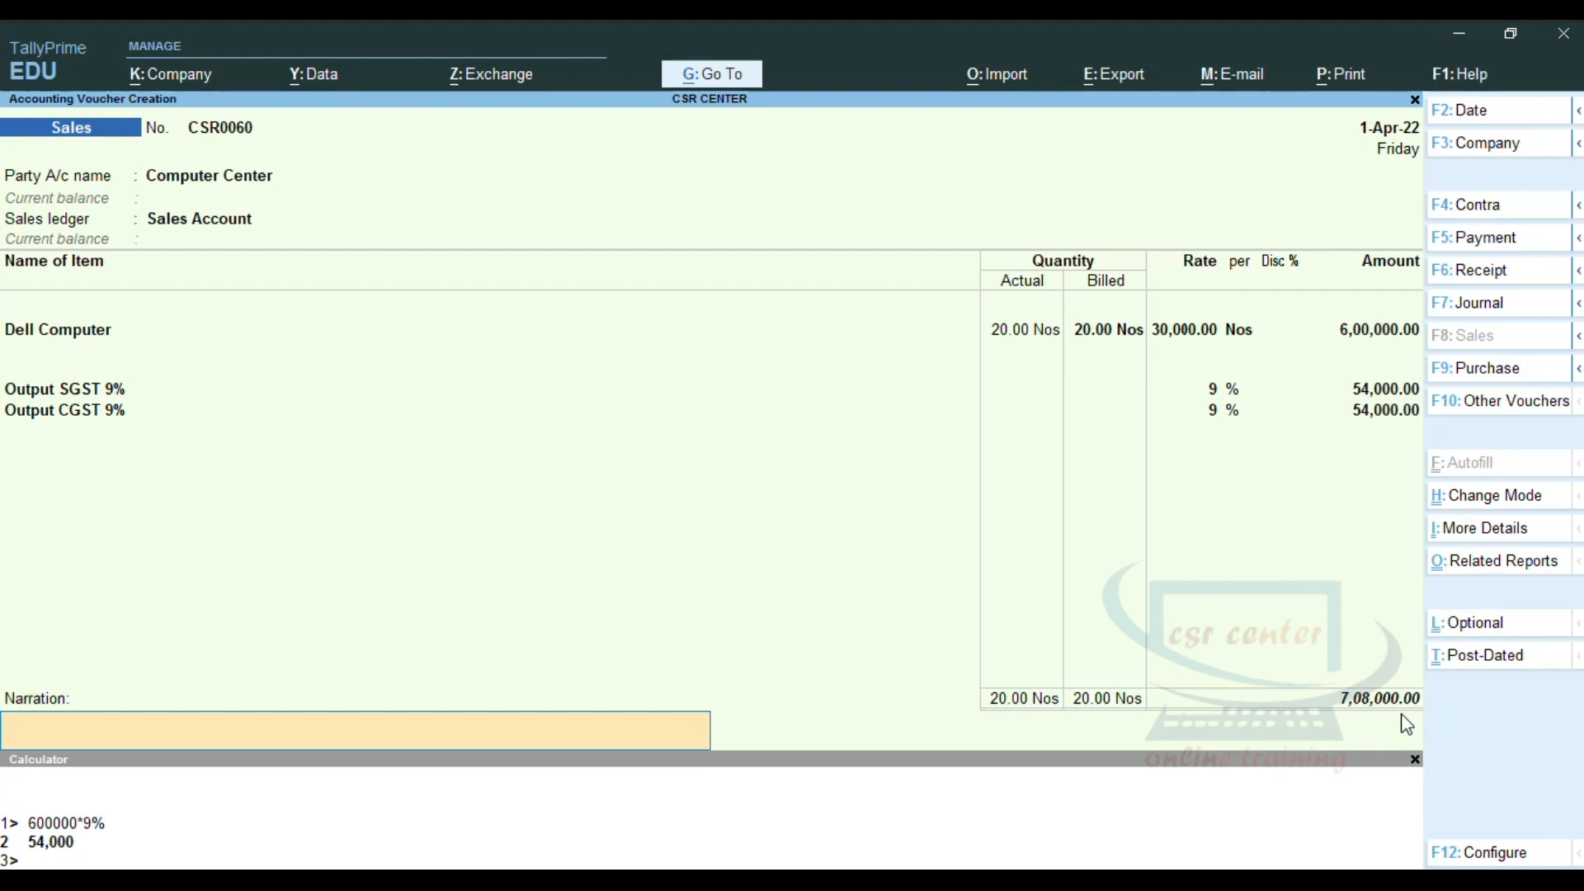
key(Return)
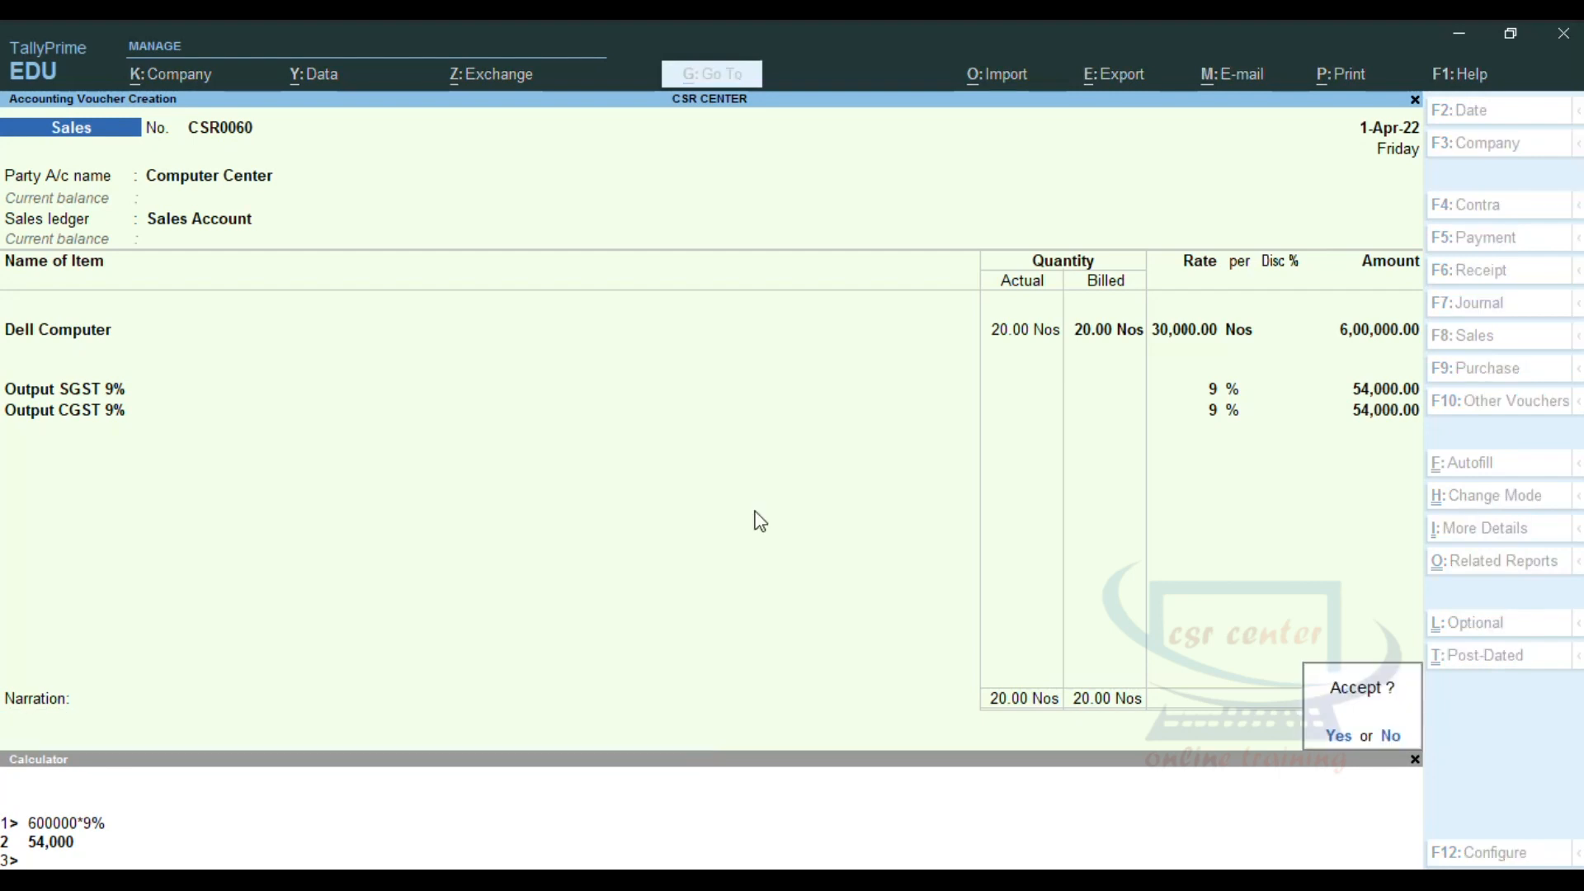
key(Return)
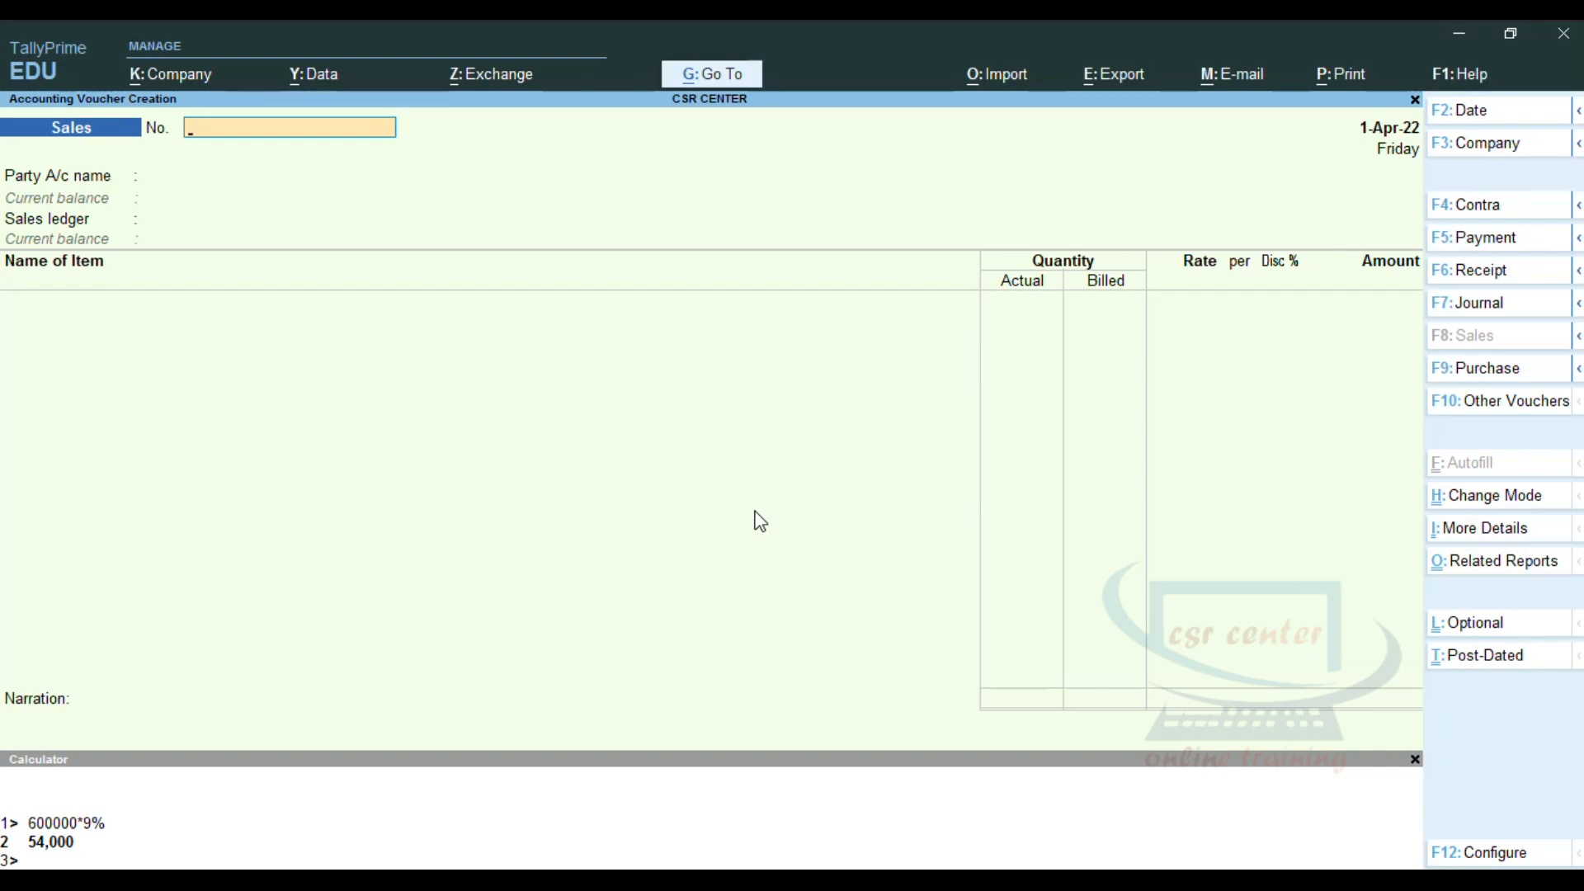
Open the saved Computer Center sales voucher from the Day Book and close the calculator
key(Escape)
key(Down)
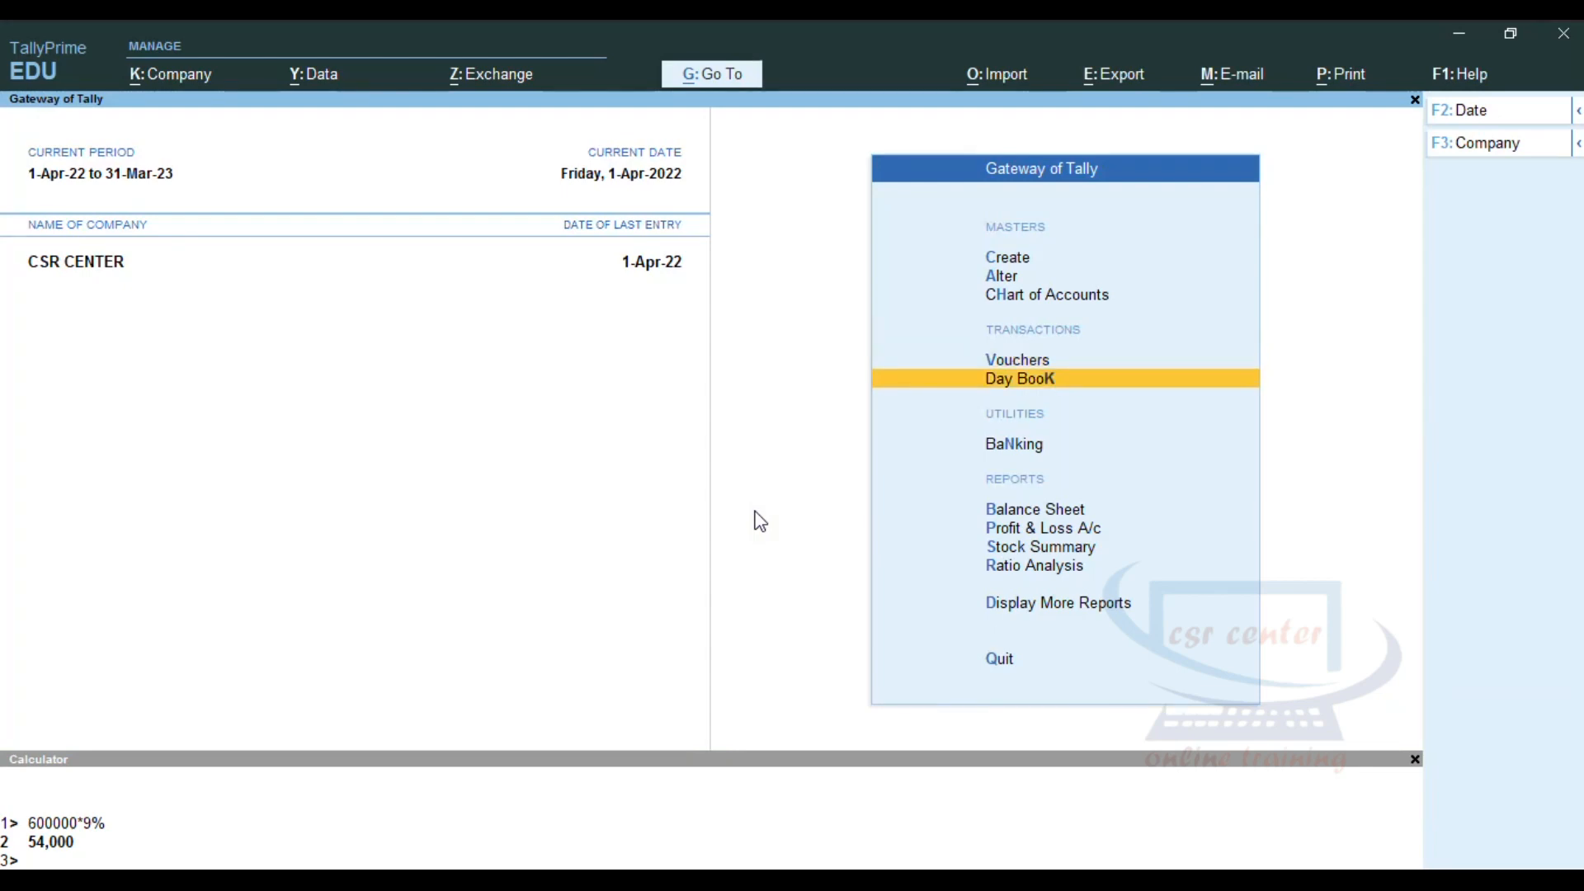
key(Return)
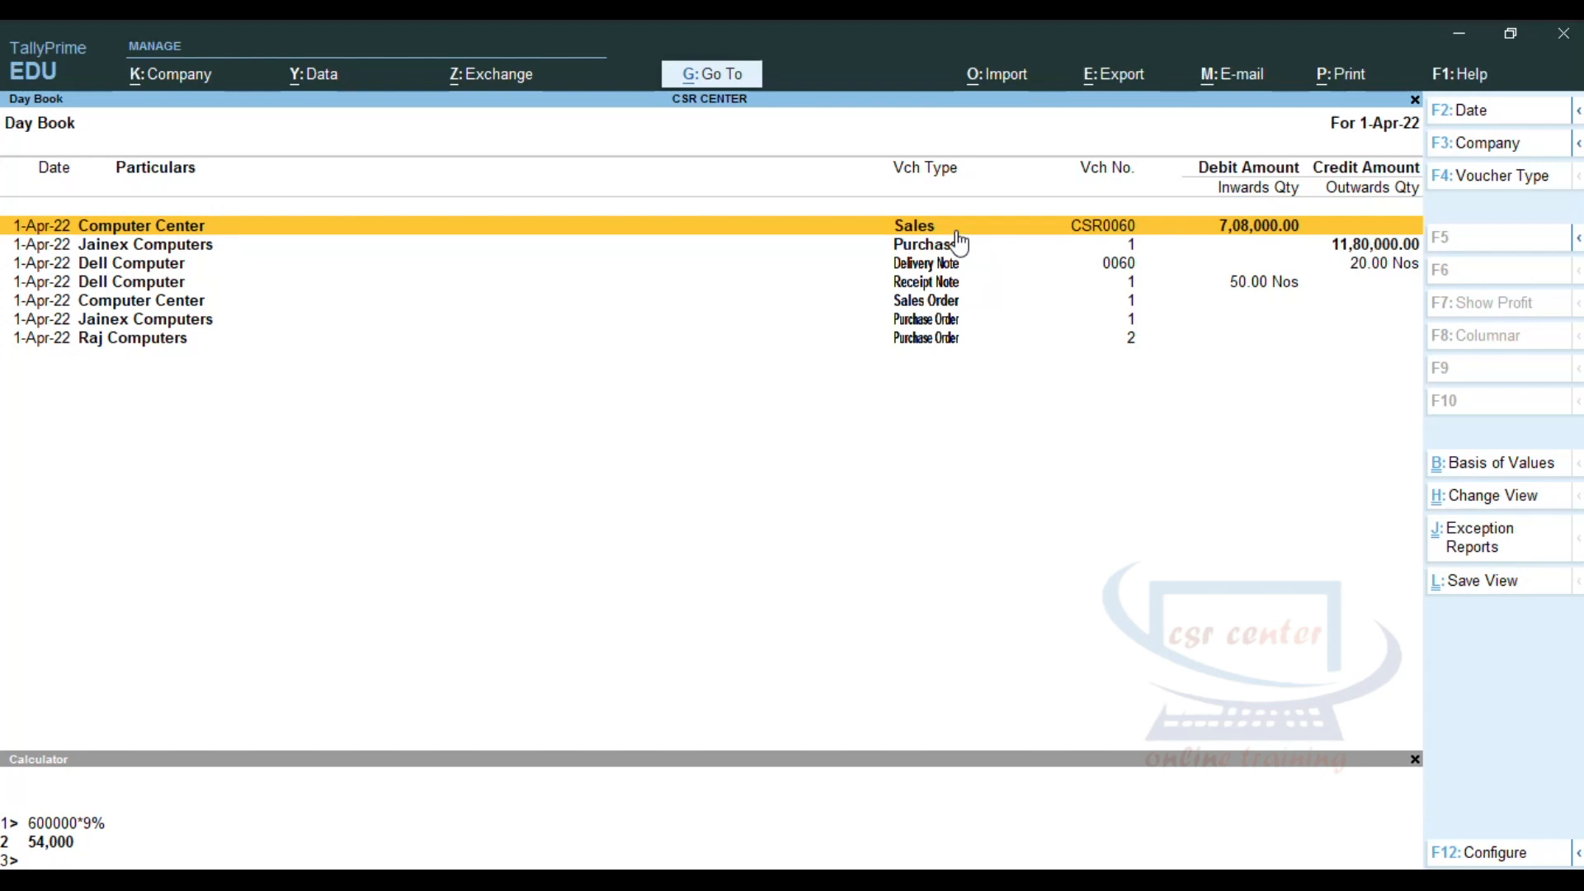
key(Return)
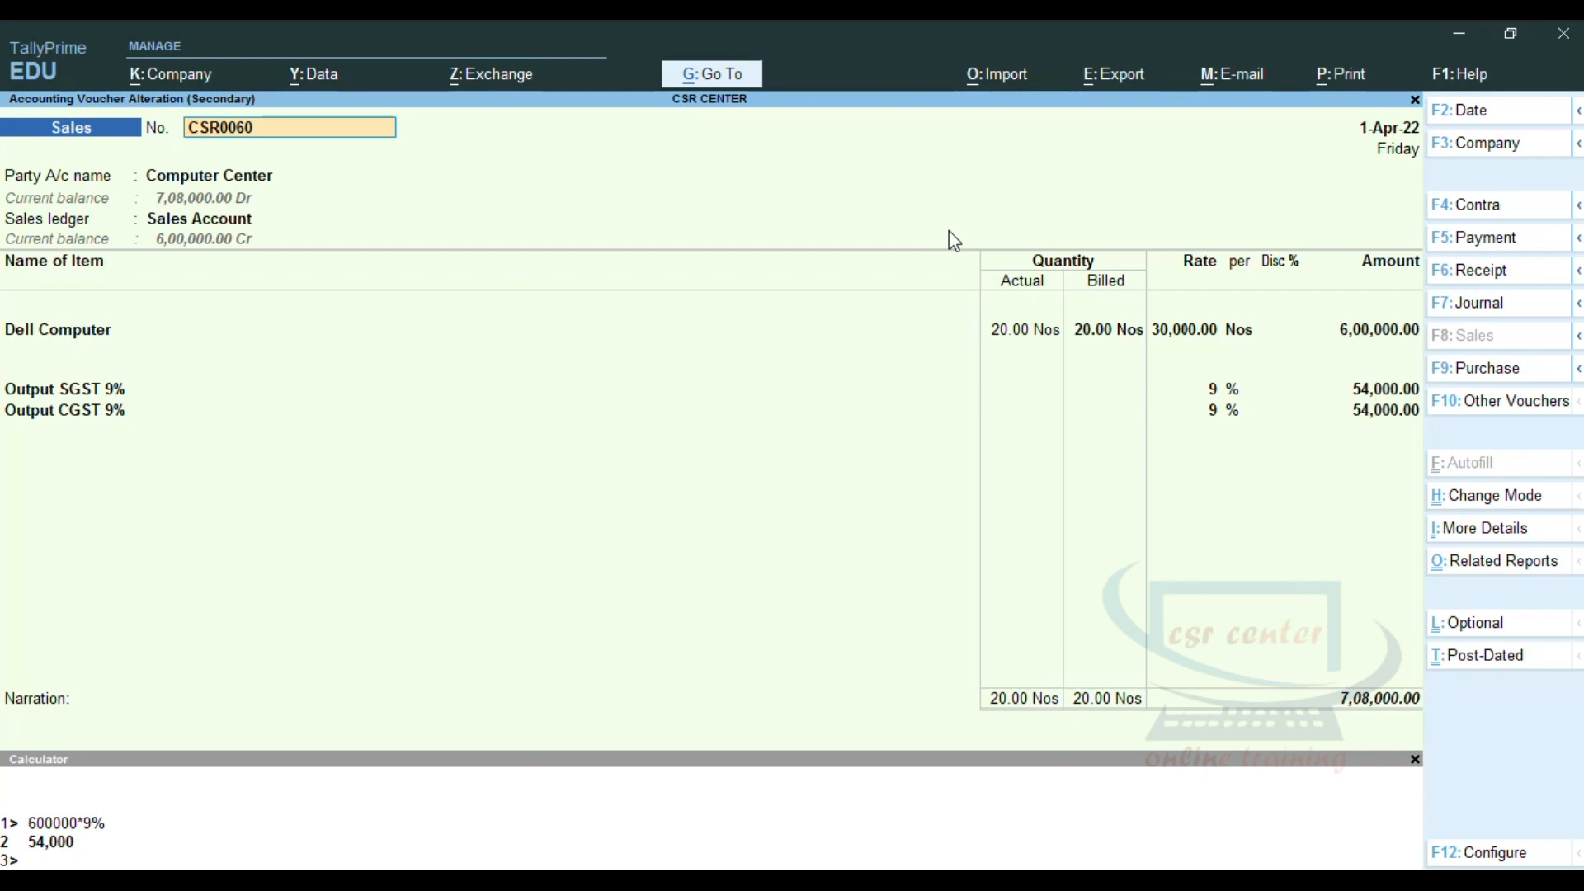
key(ctrl+n)
Try to accept the reopened sales voucher again without altering its details, and back out to the voucher number
key(Return)
key(Return)
key(Return)
key(Return)
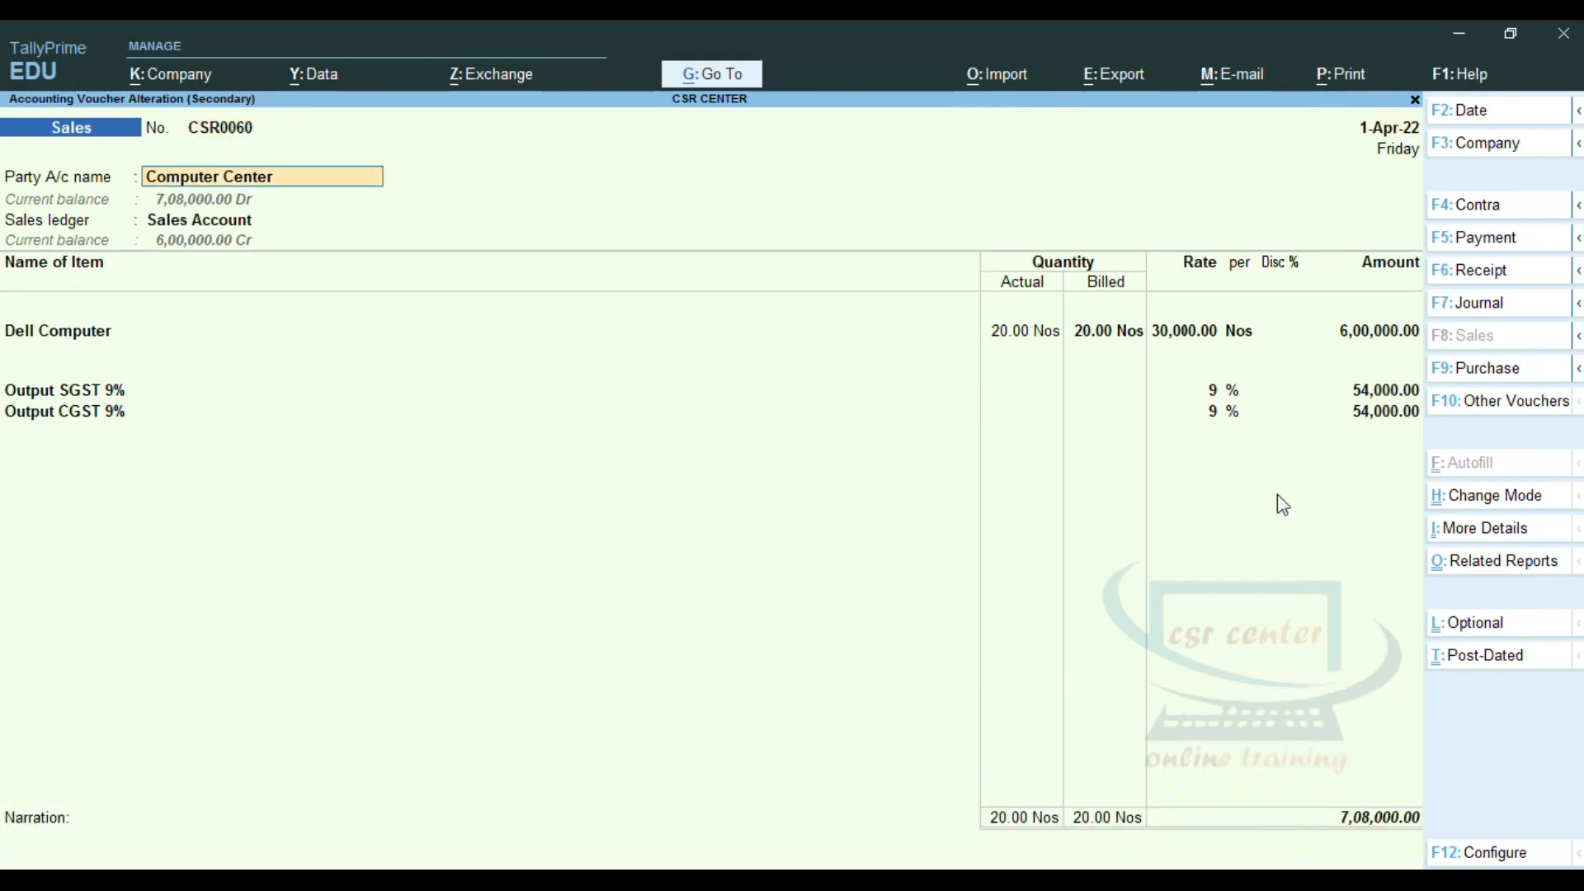
key(ctrl+a)
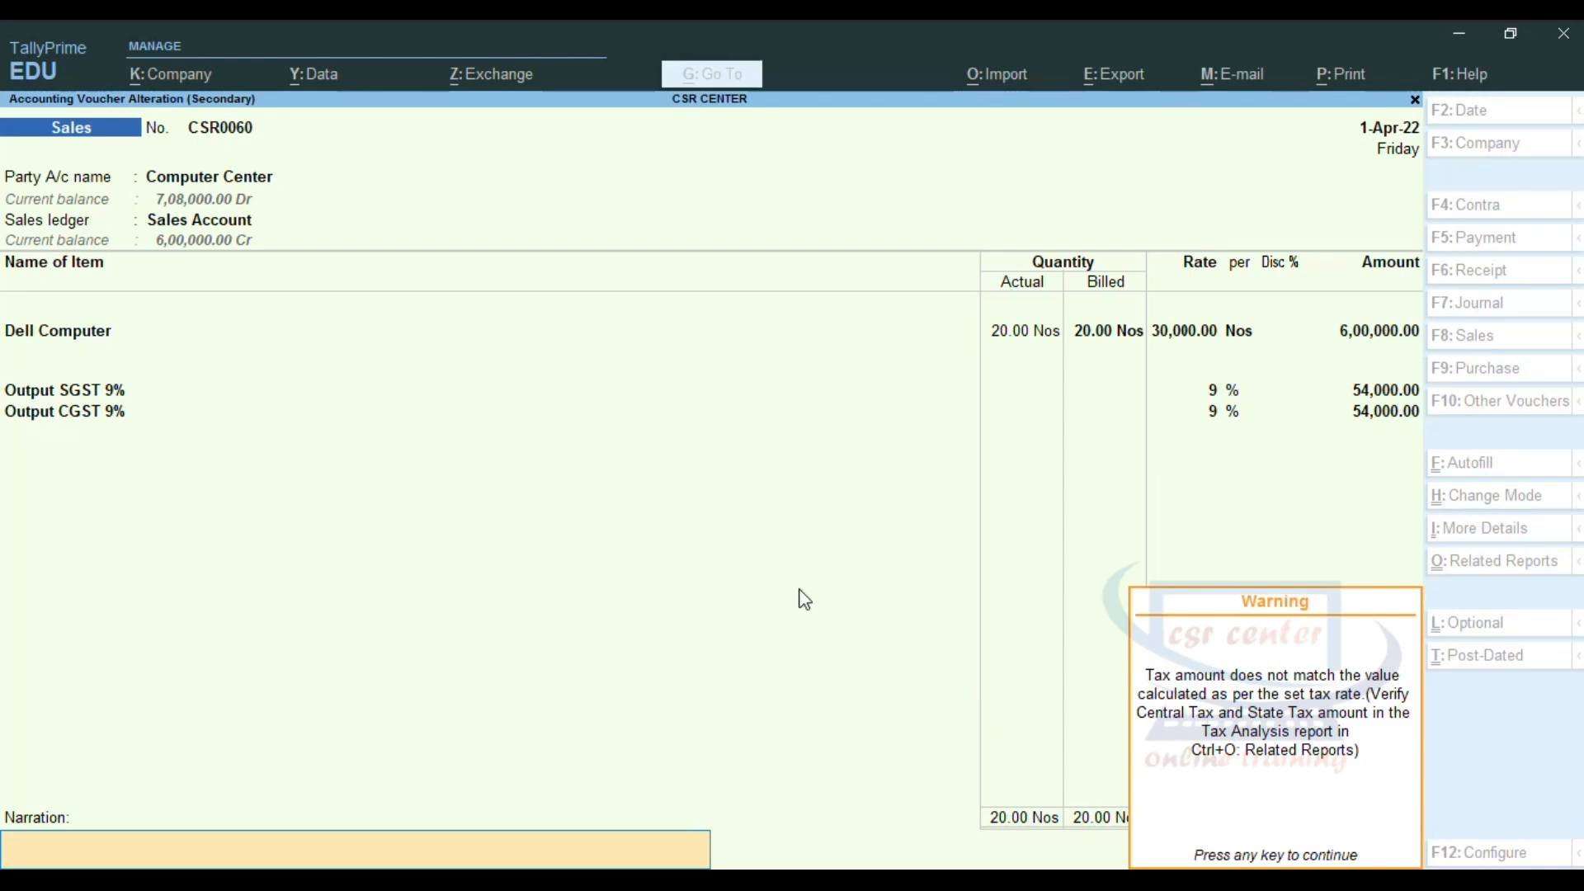
key(Escape)
key(Escape)
key(Escape)
key(Escape)
key(Escape)
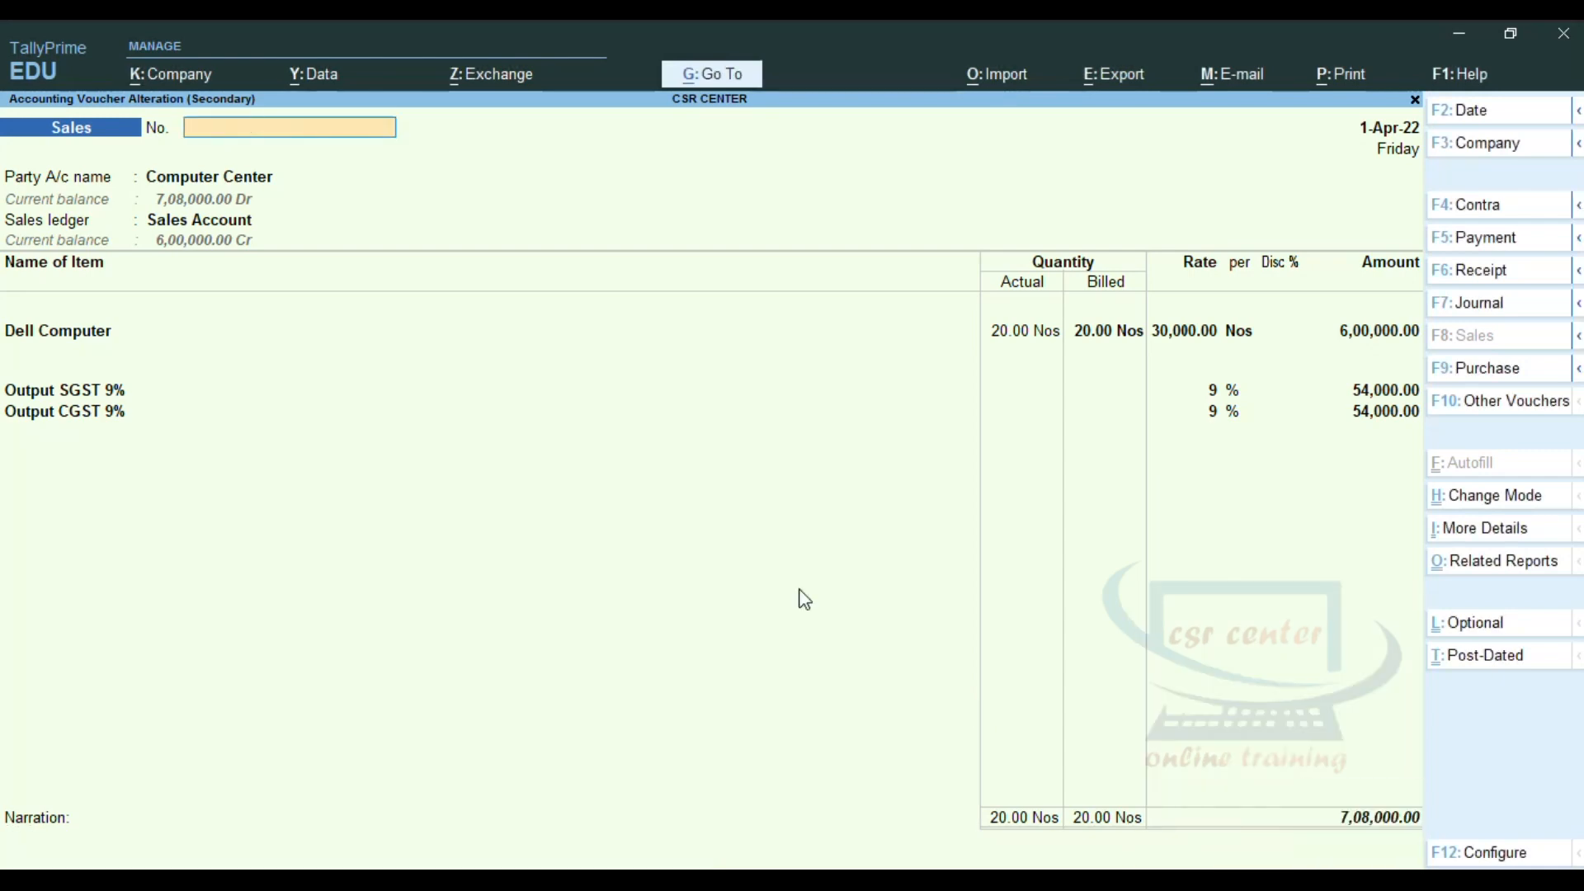